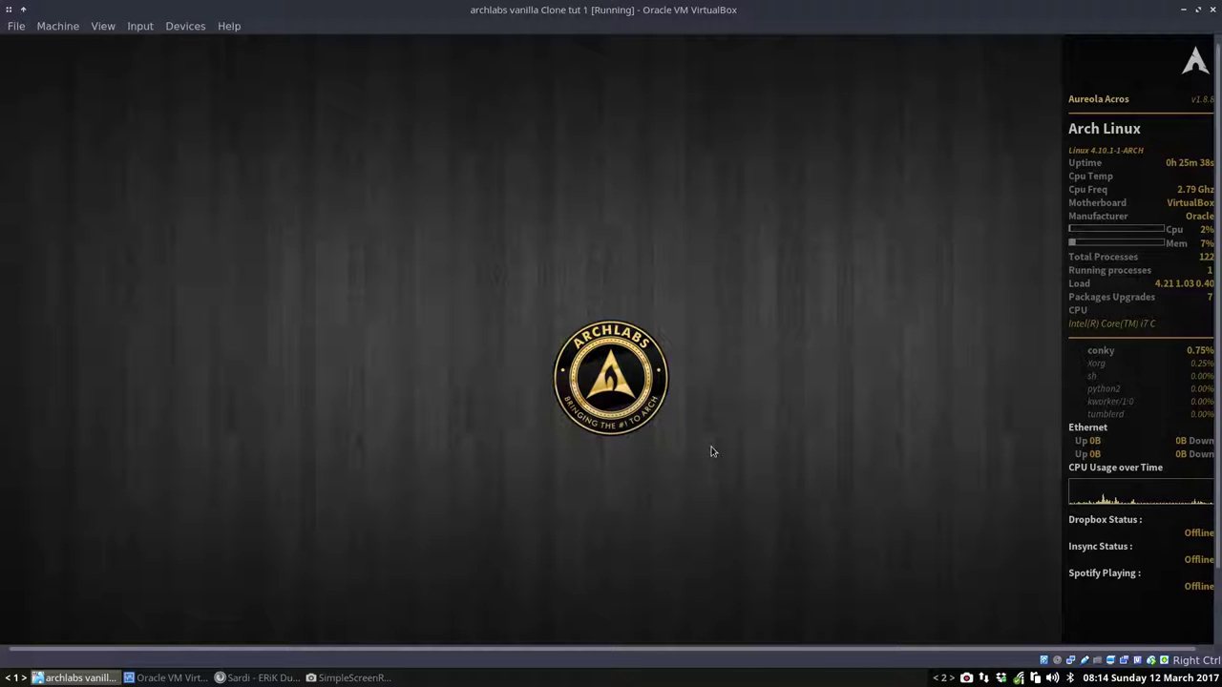
# Step: Switch the VirtualBox guest display to full-screen mode
pyautogui.click(103, 26)
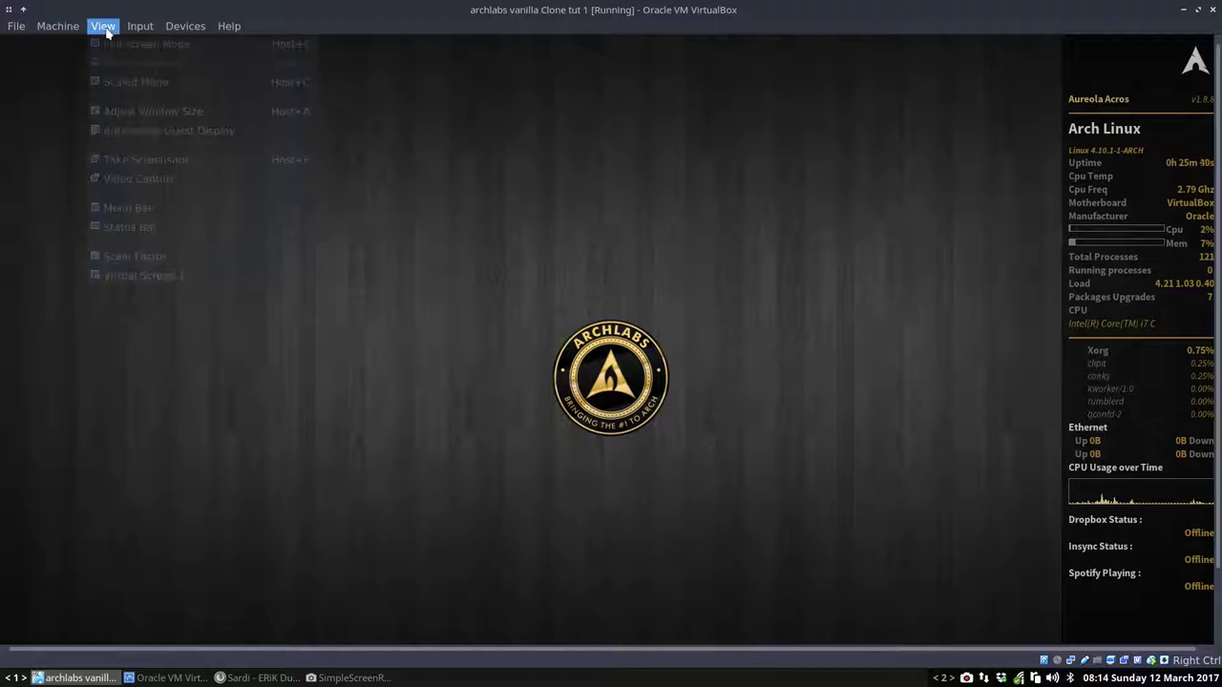
pyautogui.click(126, 45)
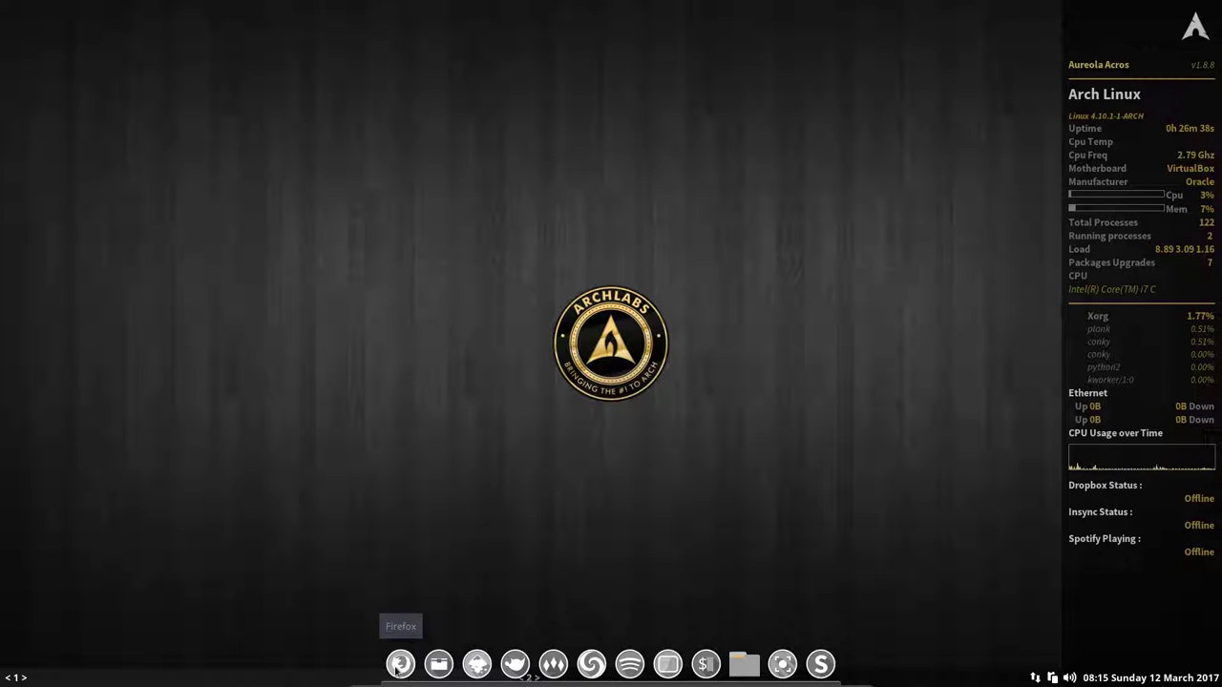
# Step: Open the Plank dock preferences and try the Elite and Gingerbread themes
pyautogui.rightClick(397, 671)
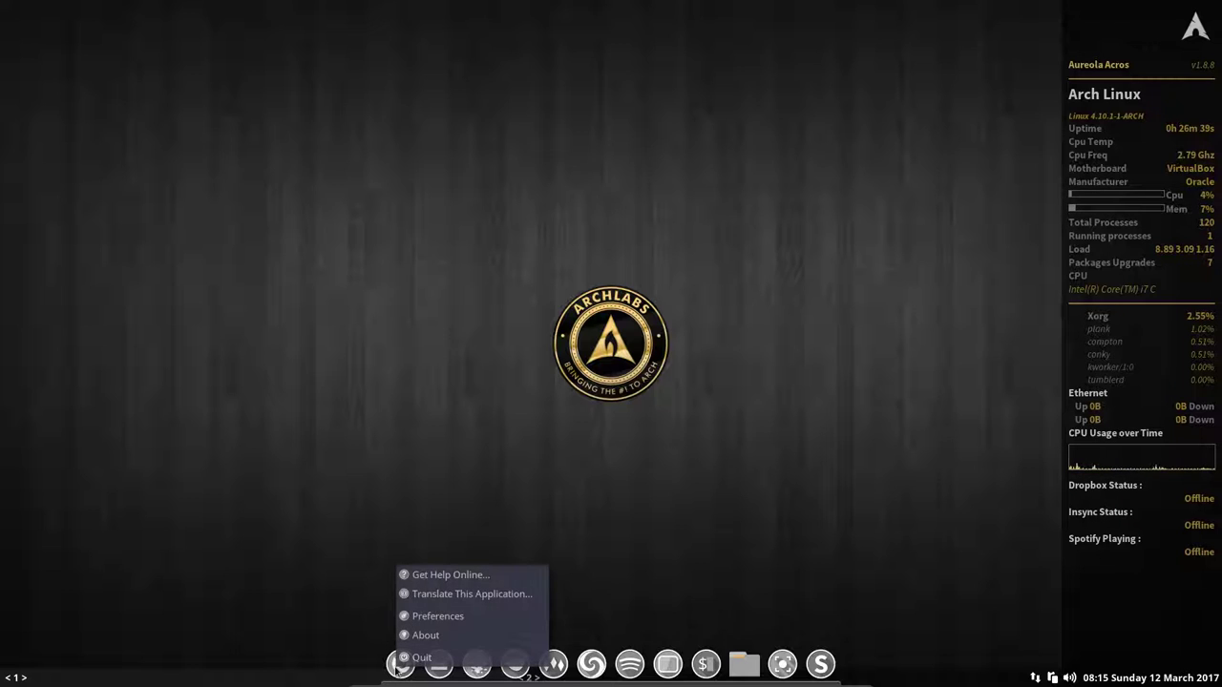
pyautogui.click(437, 615)
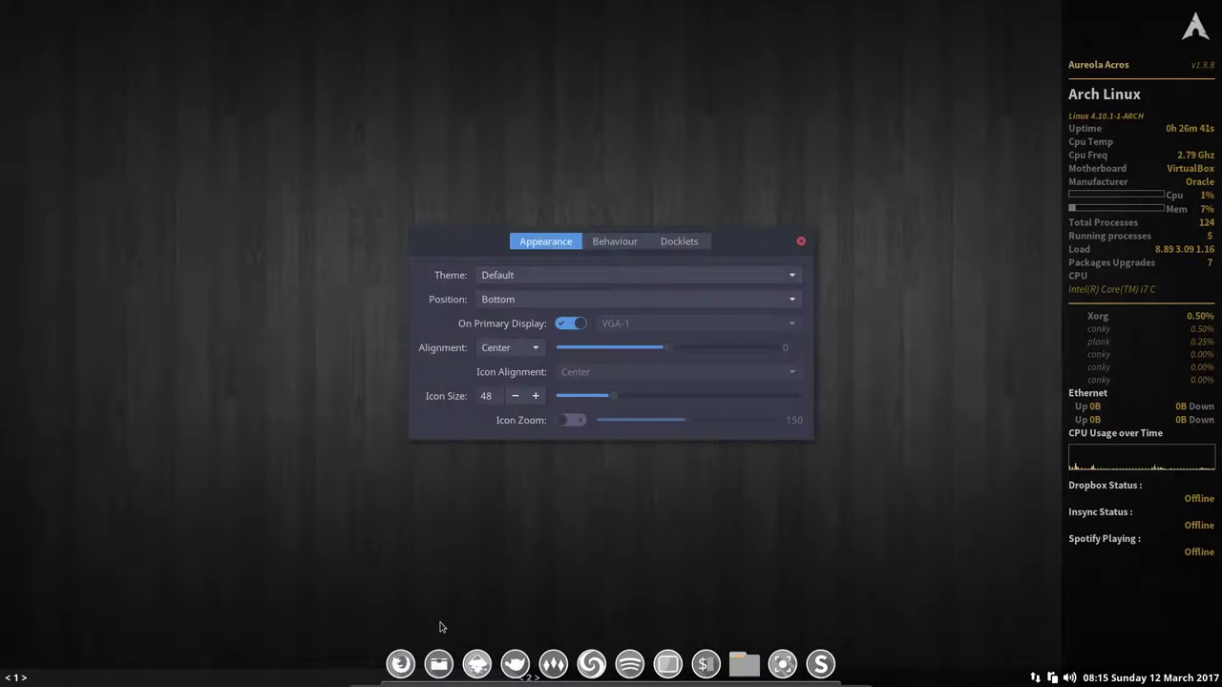
pyautogui.click(541, 276)
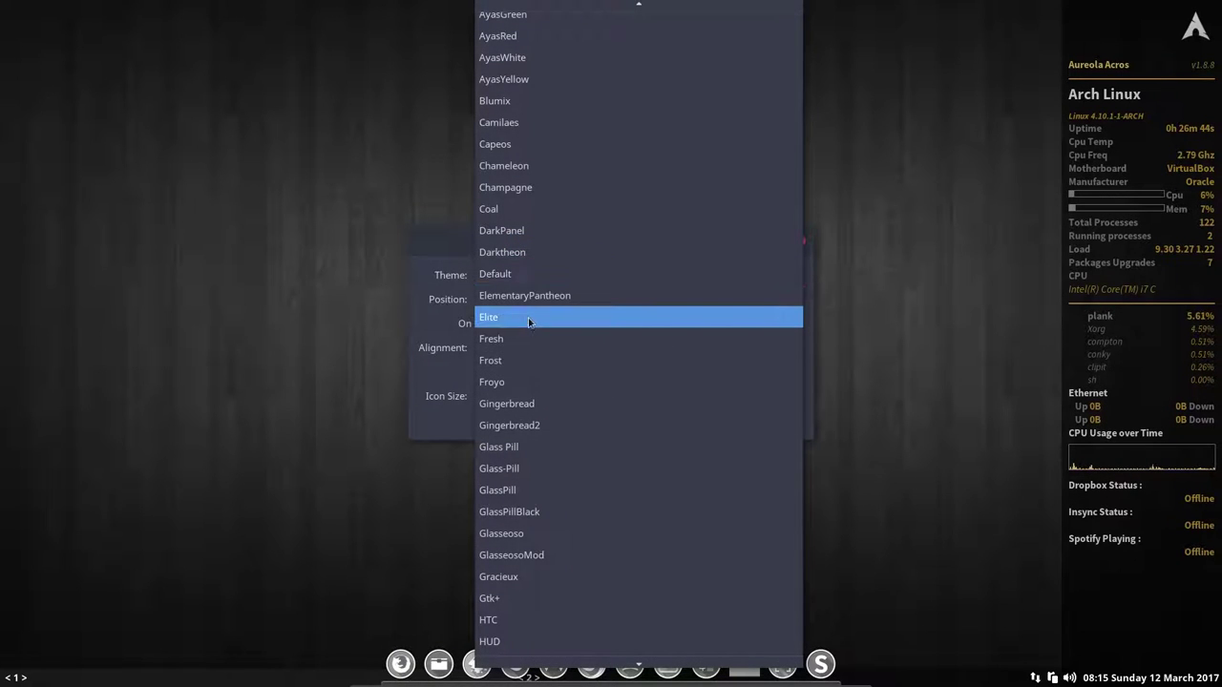
pyautogui.click(527, 318)
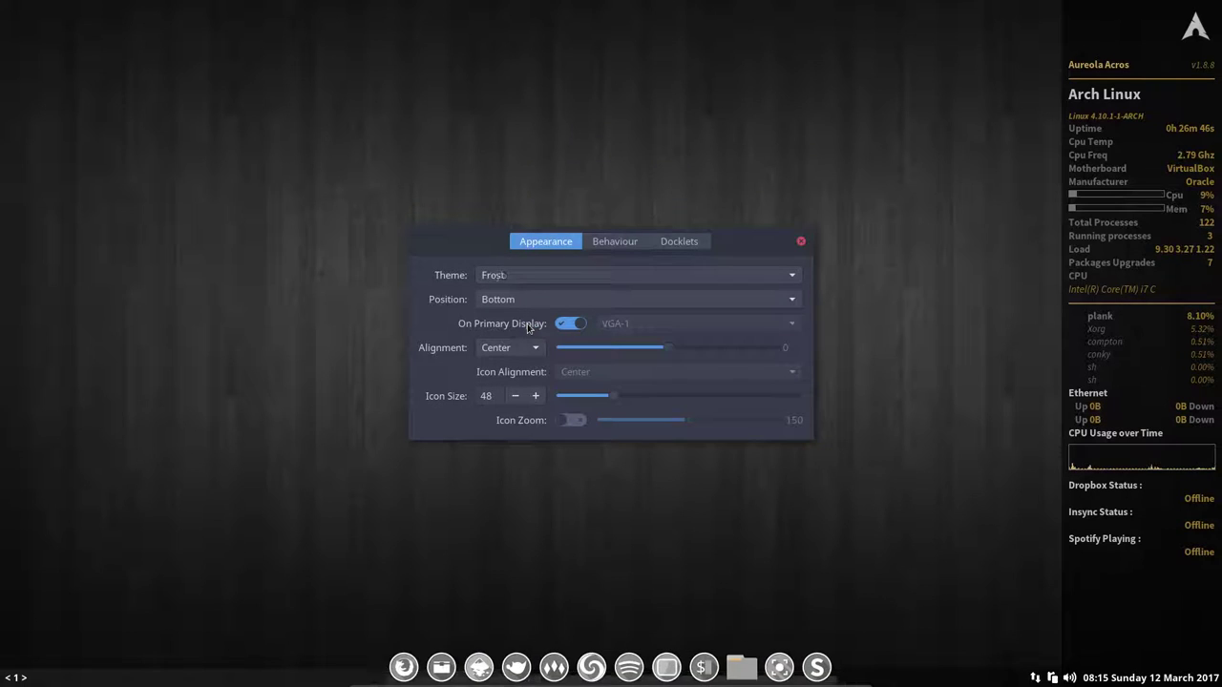
pyautogui.press('Down')
pyautogui.press('Down')
pyautogui.press('Up')
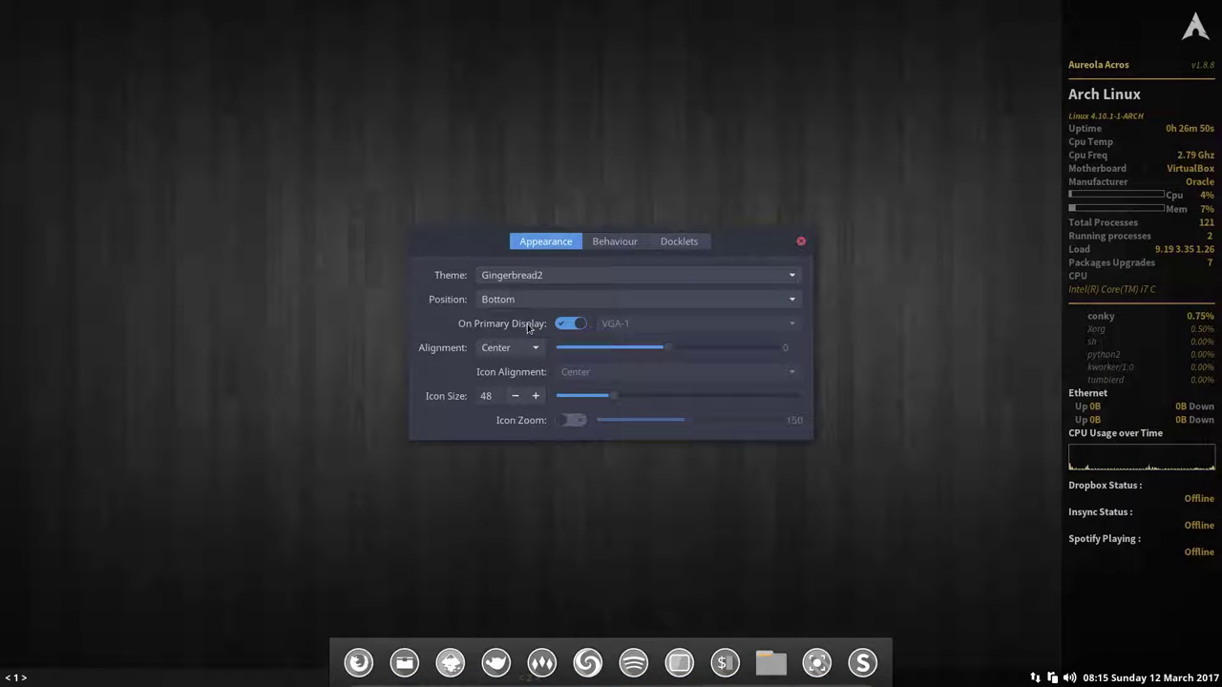
# Step: Move the dock to the top, enable icon zoom, and set icon size to 45
pyautogui.click(550, 299)
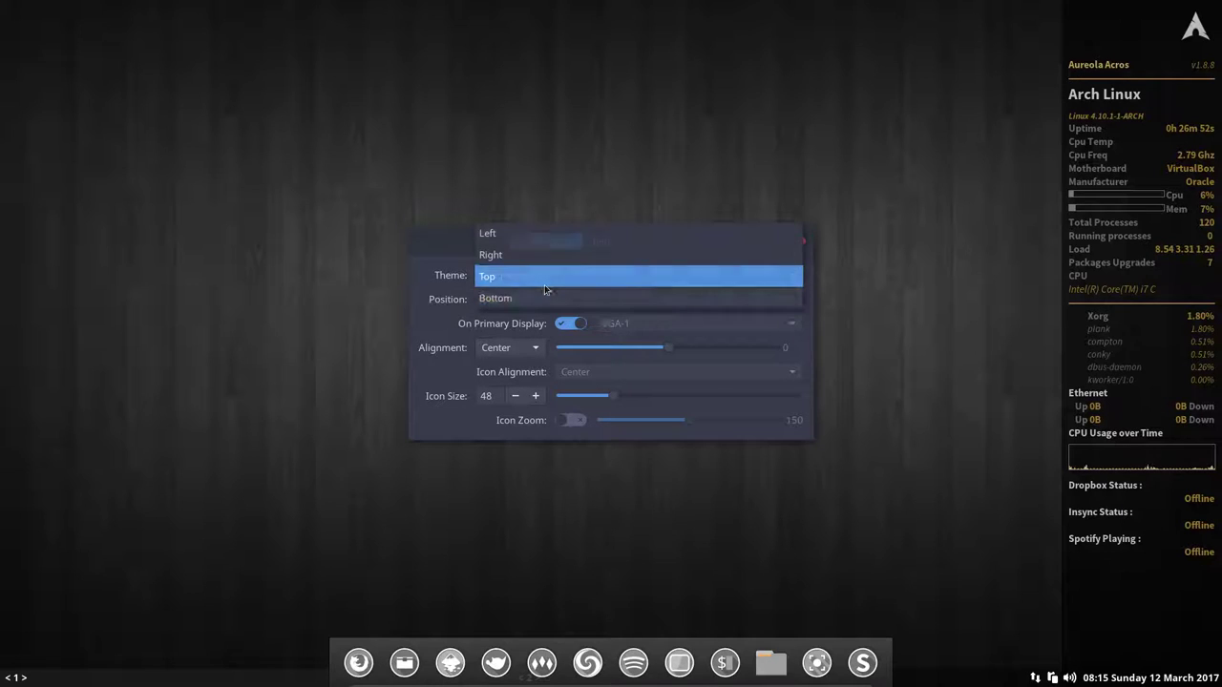
pyautogui.click(545, 286)
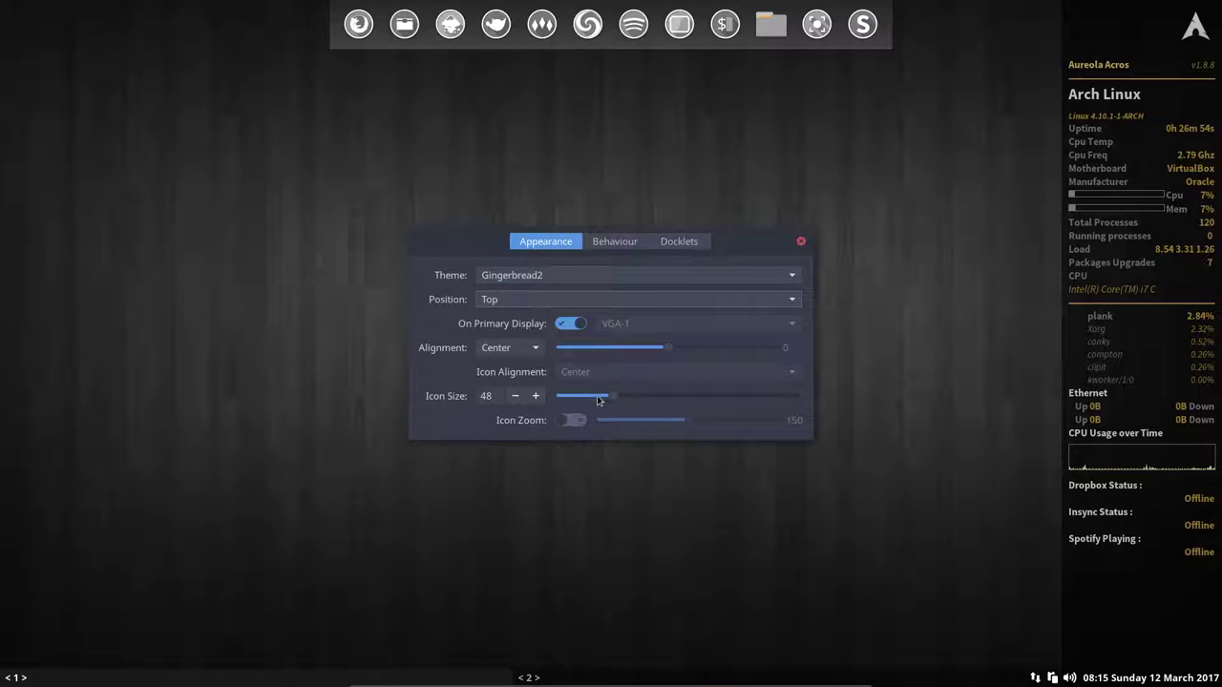
pyautogui.click(577, 422)
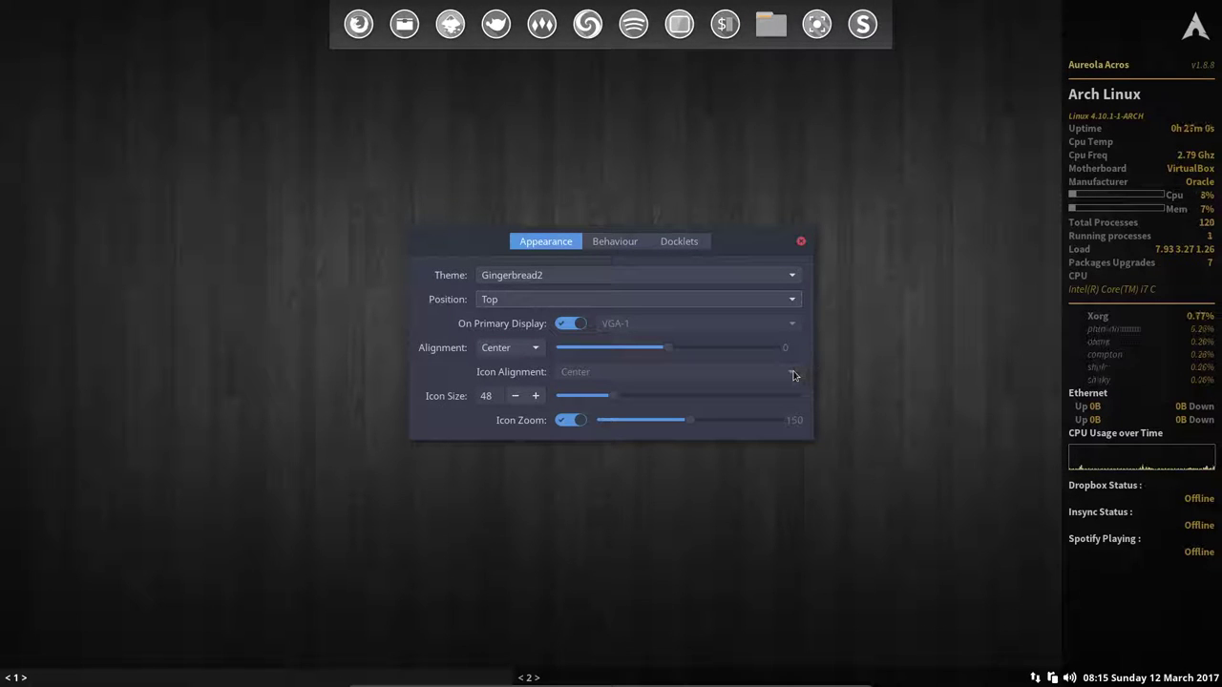
pyautogui.moveTo(617, 398); pyautogui.dragTo(602, 398)
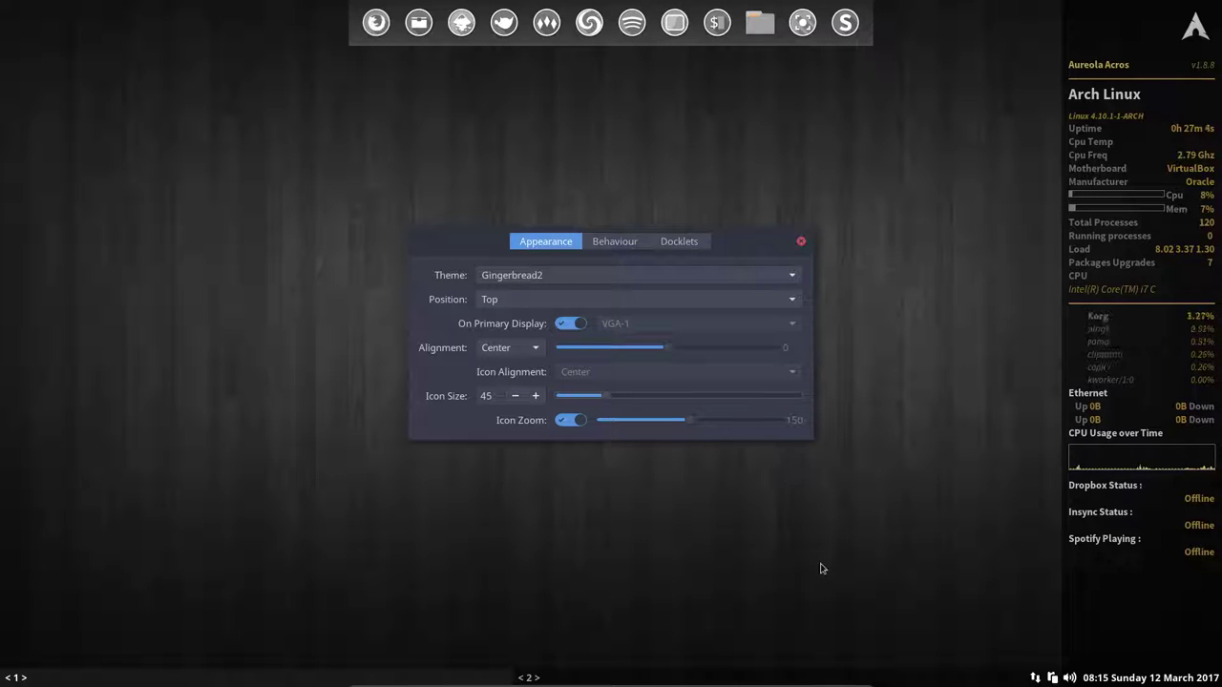
# Step: Step through the dock themes to LightPanel and close the preferences
pyautogui.click(638, 279)
pyautogui.press('Down')
pyautogui.press('Return')
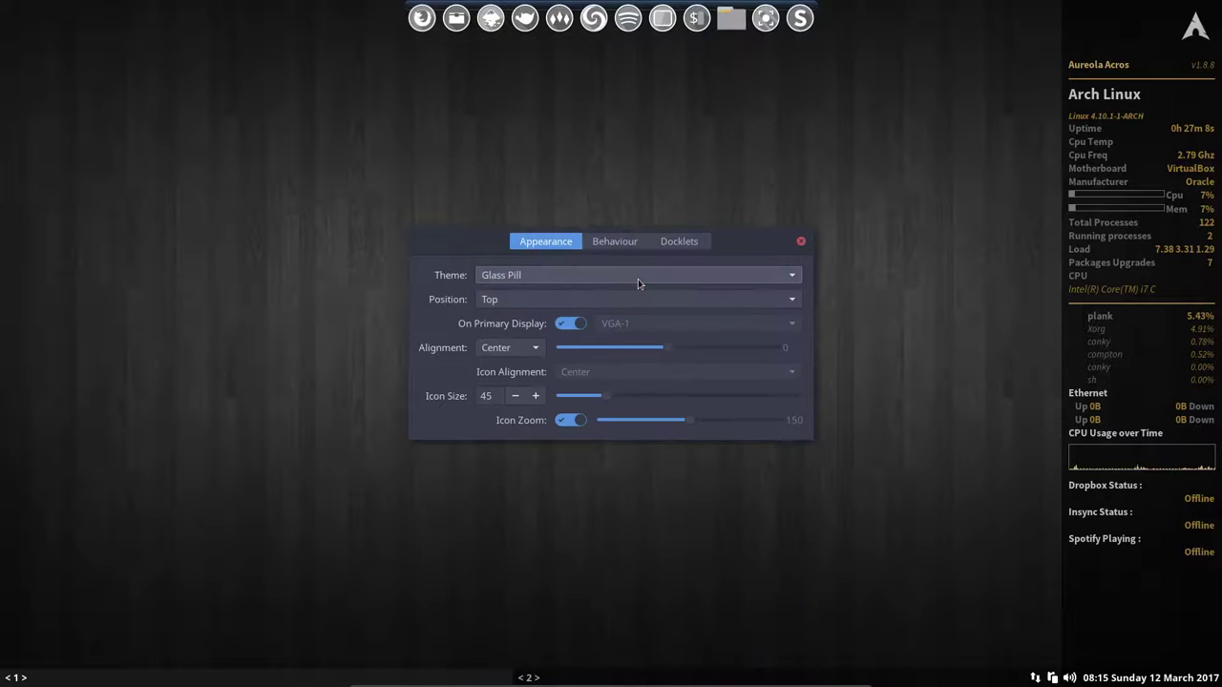
pyautogui.press('Down')
pyautogui.press('Down')
pyautogui.click(638, 278)
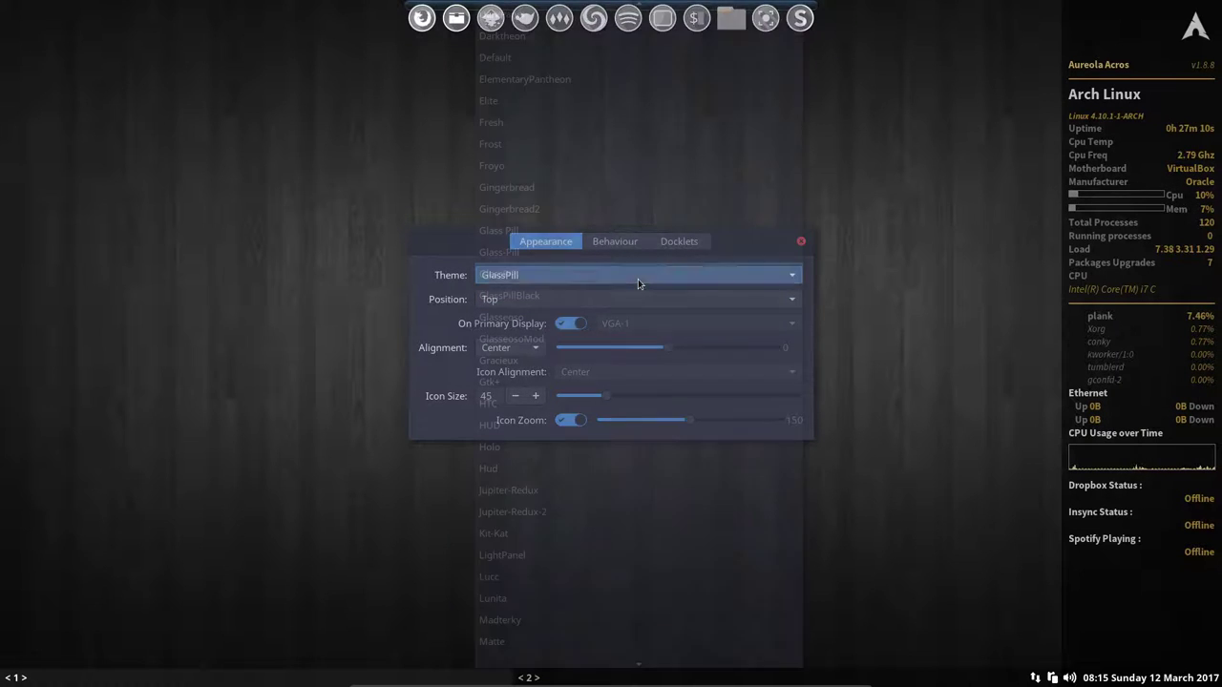
pyautogui.press('Down')
pyautogui.press('Return')
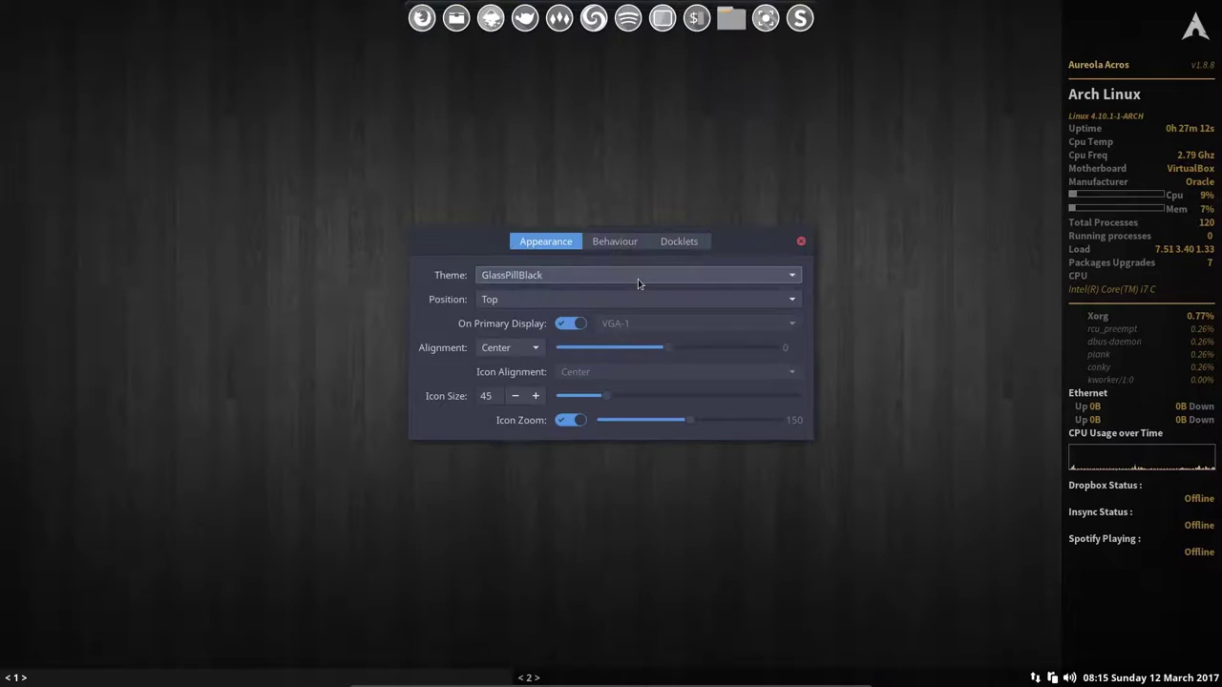
pyautogui.press('Down')
pyautogui.press('Down')
pyautogui.press('Down')
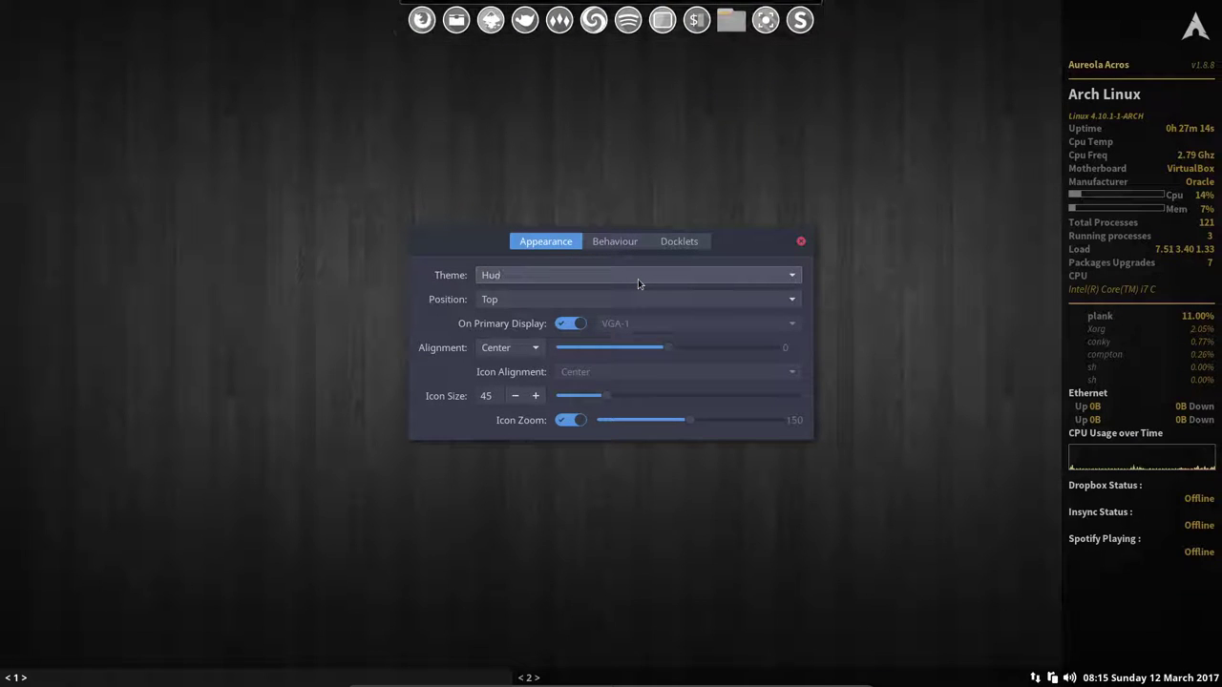
pyautogui.press('Down')
pyautogui.press('Down')
pyautogui.press('Up')
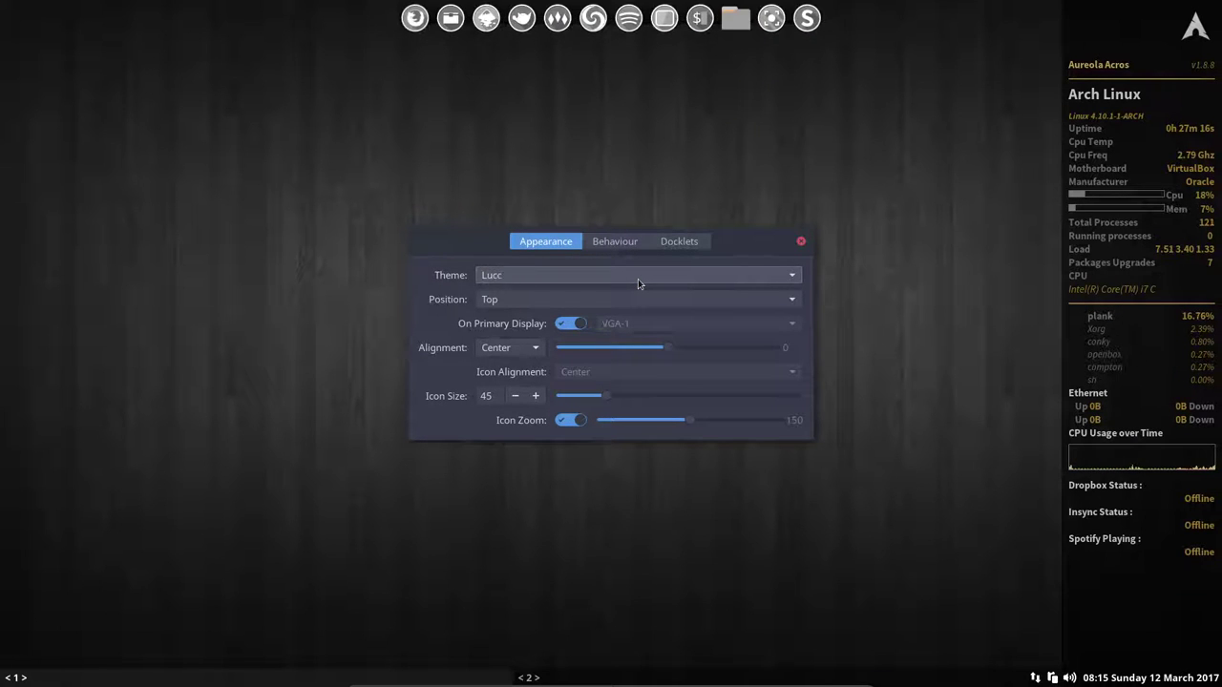
pyautogui.press('Down')
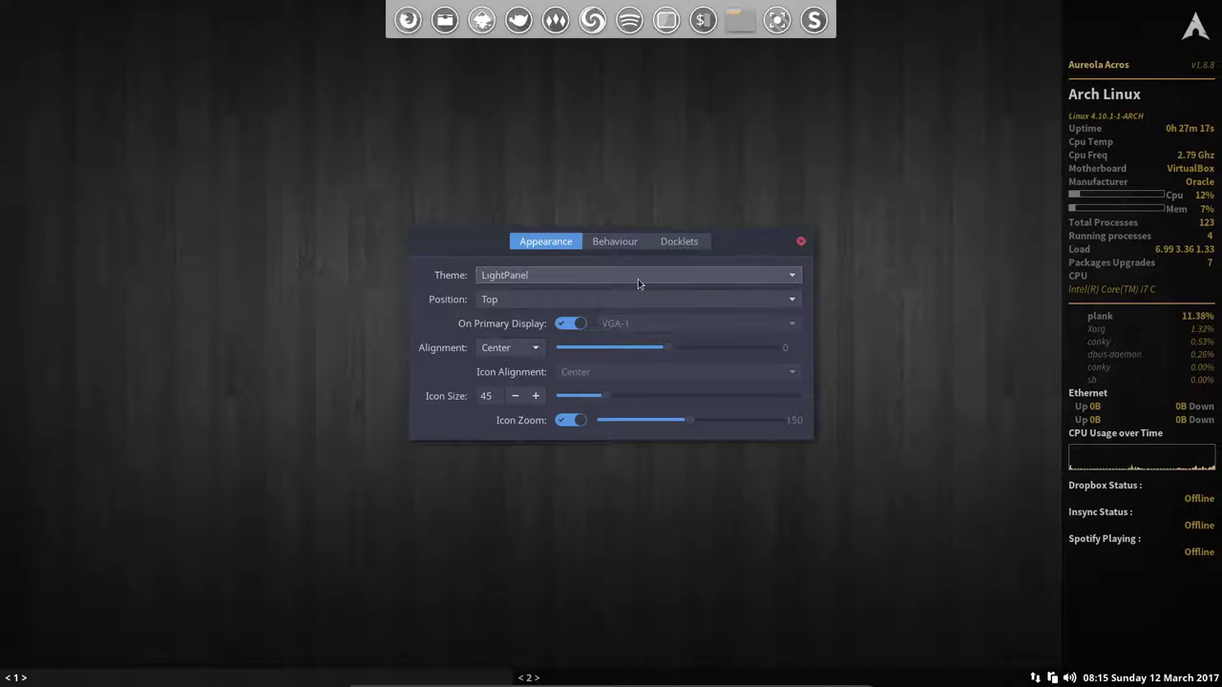
pyautogui.click(800, 242)
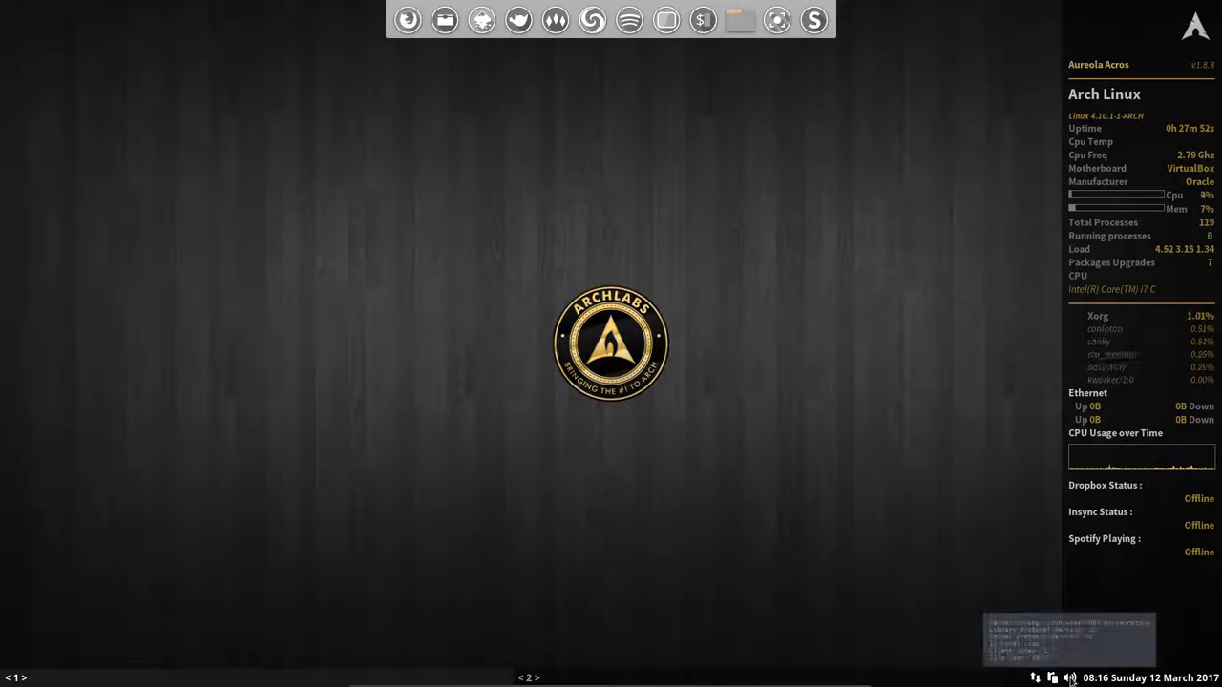
pyautogui.click(1071, 680)
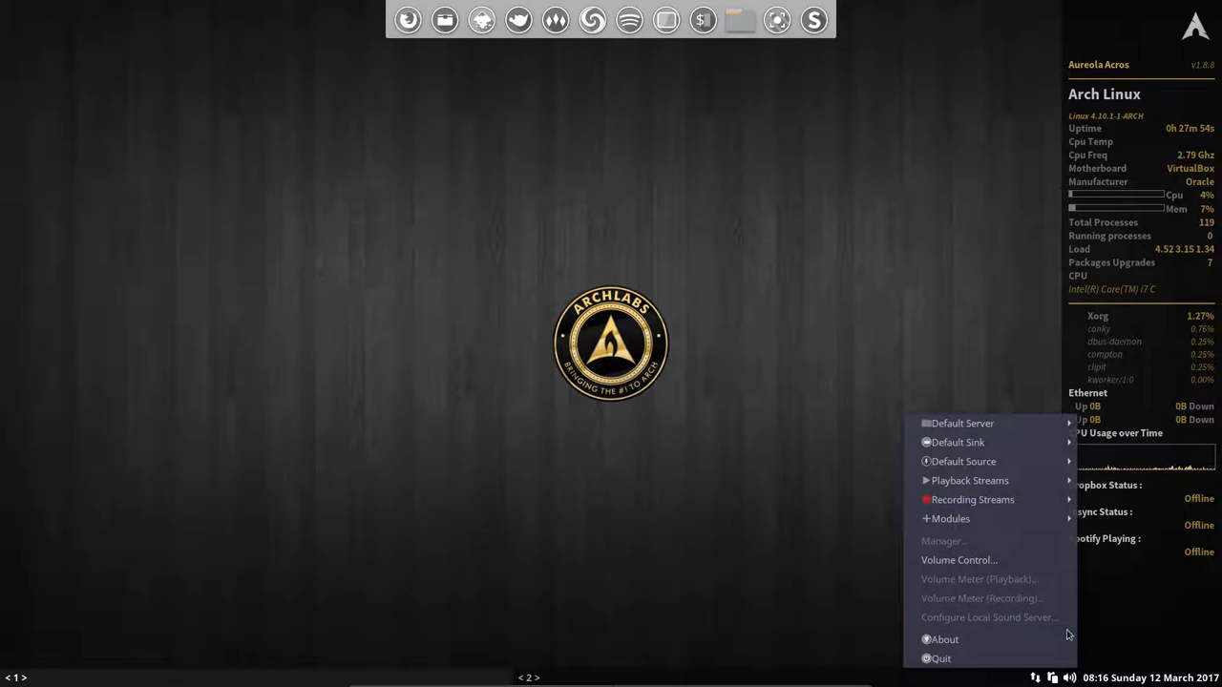
pyautogui.moveTo(1041, 482)
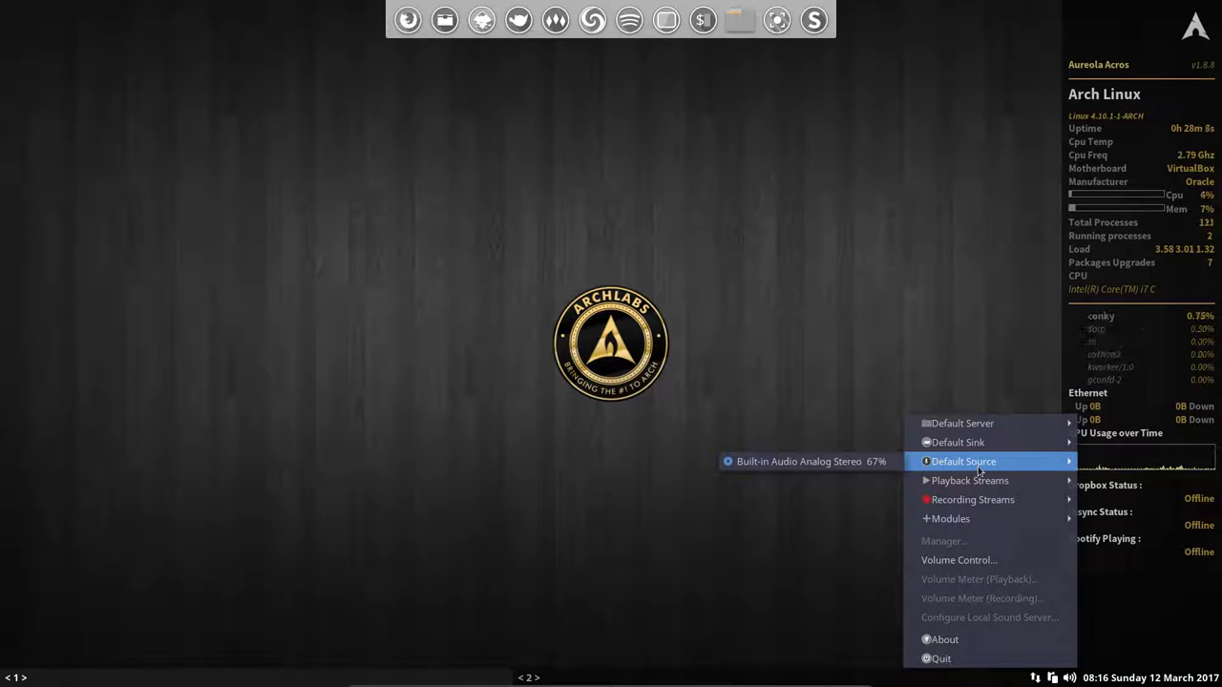
pyautogui.click(829, 552)
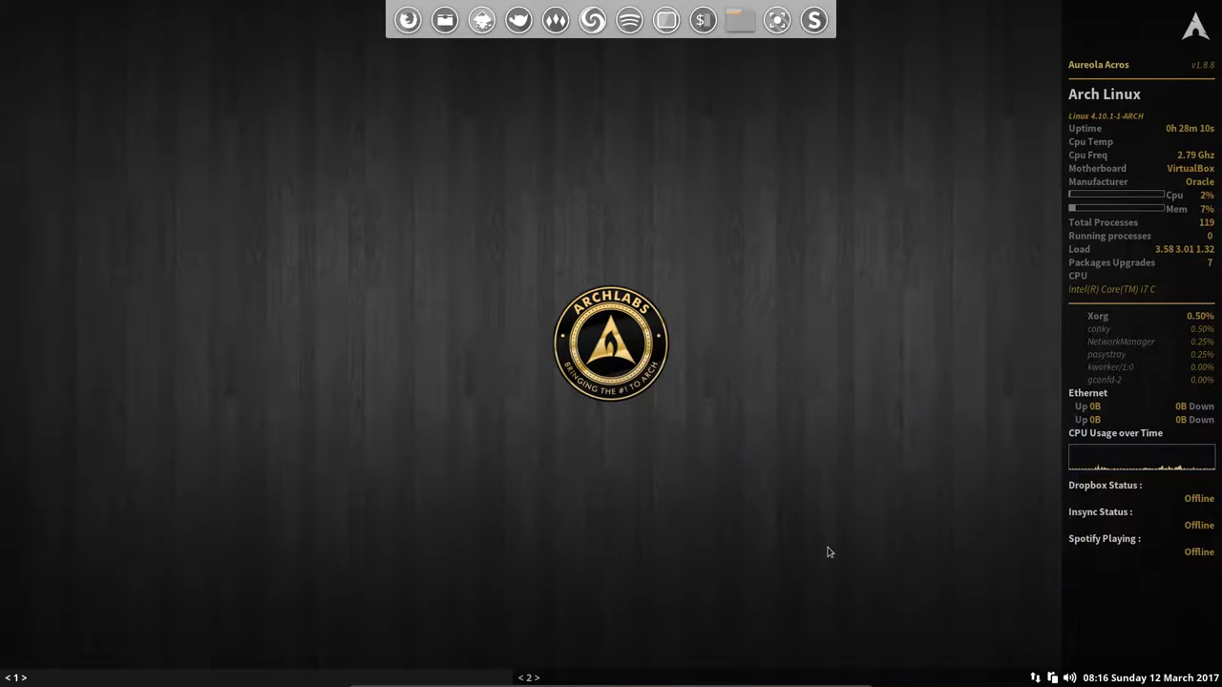
pyautogui.click(1053, 678)
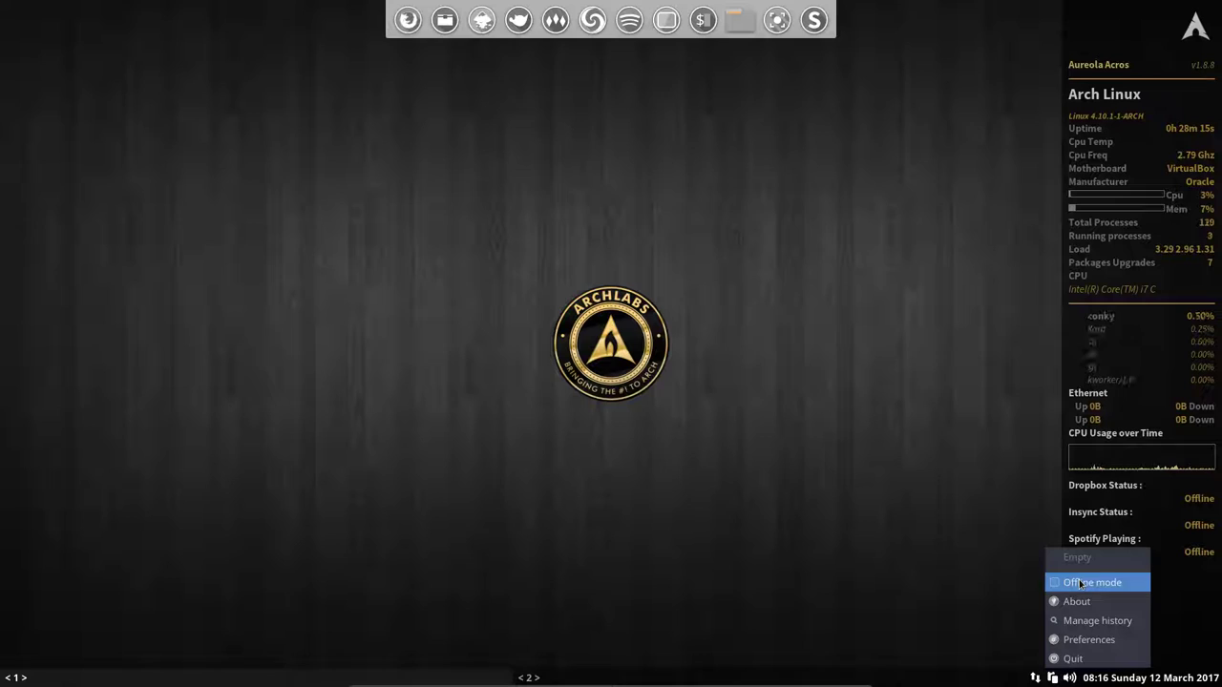
pyautogui.click(800, 600)
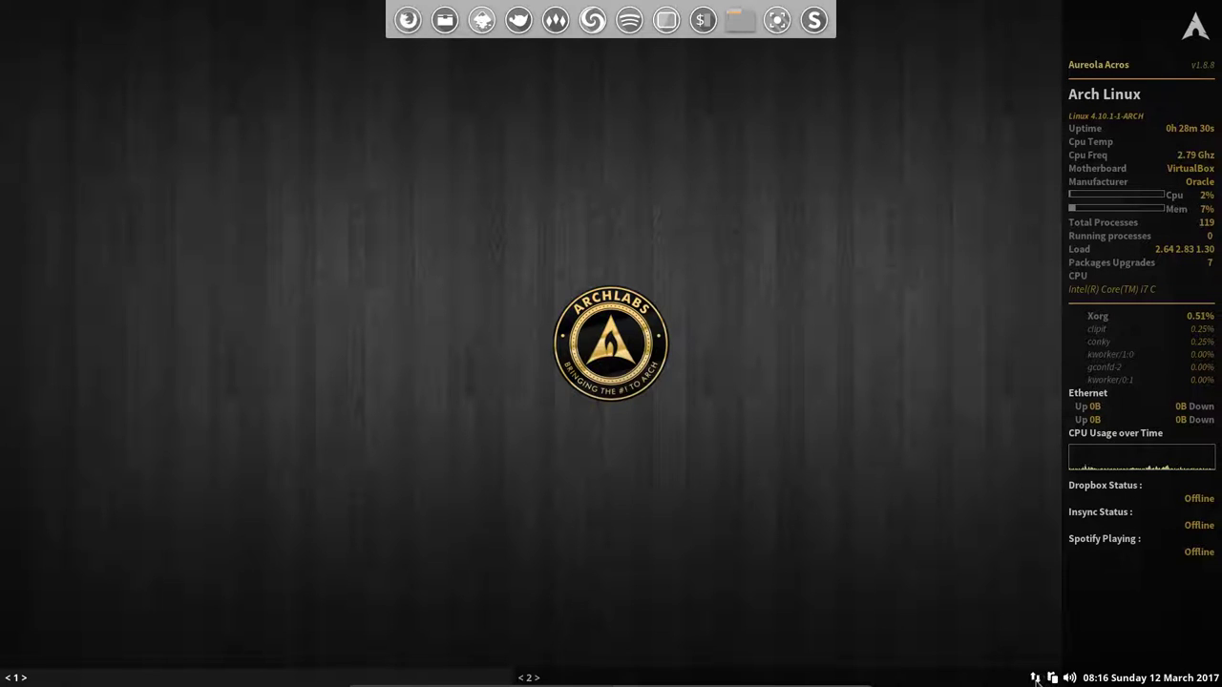
pyautogui.moveTo(1036, 679)
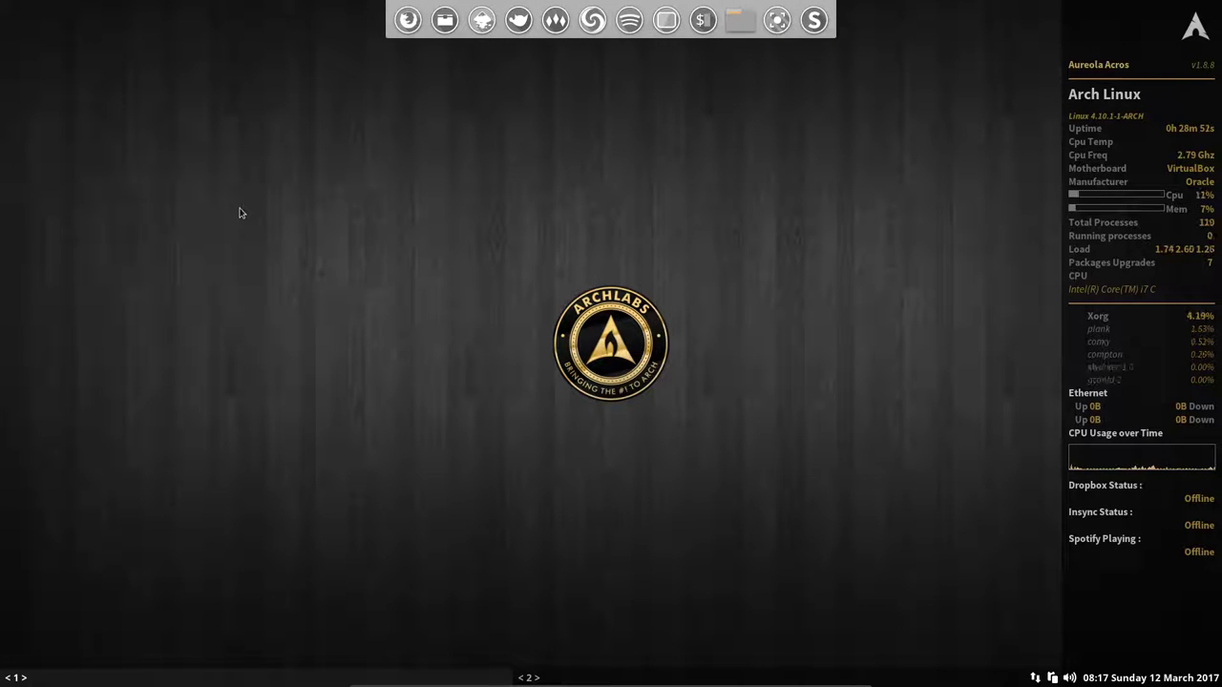
pyautogui.rightClick(347, 252)
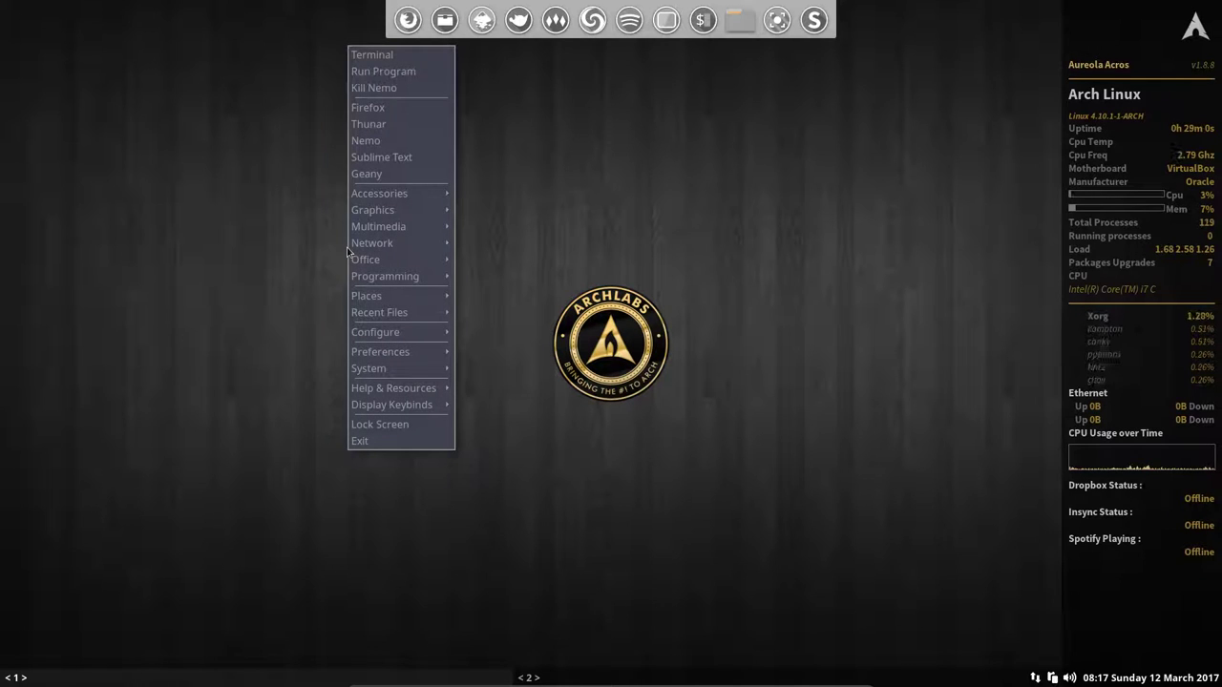
pyautogui.click(265, 449)
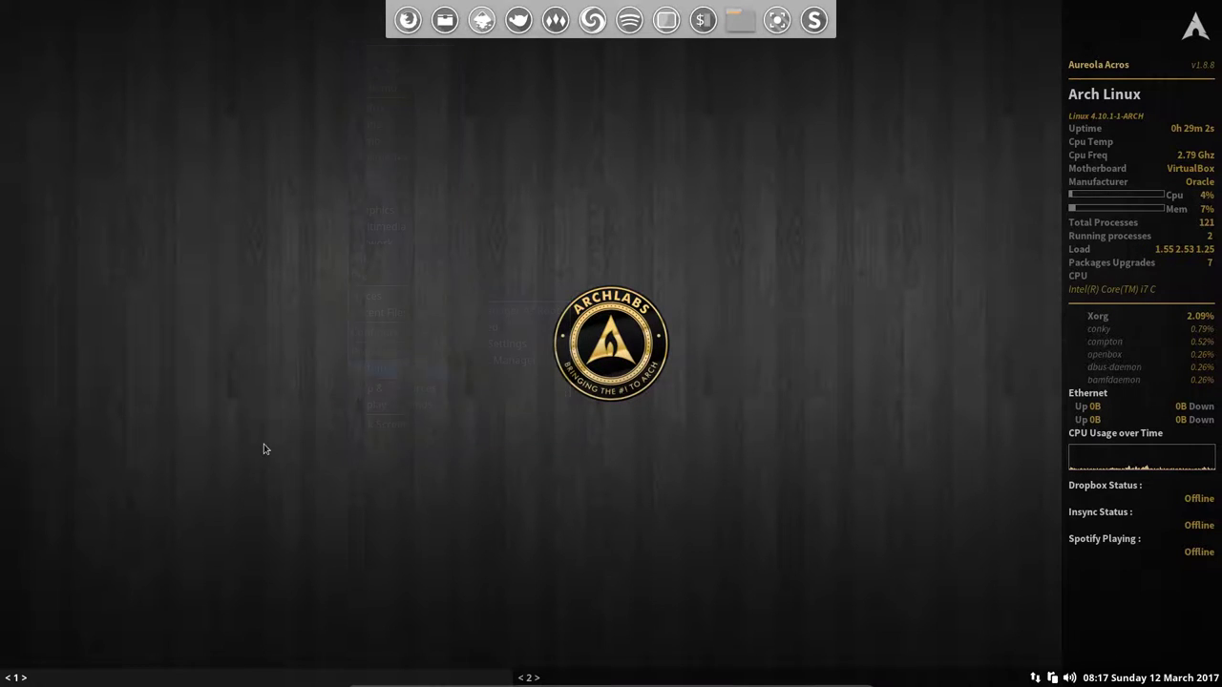
pyautogui.rightClick(561, 452)
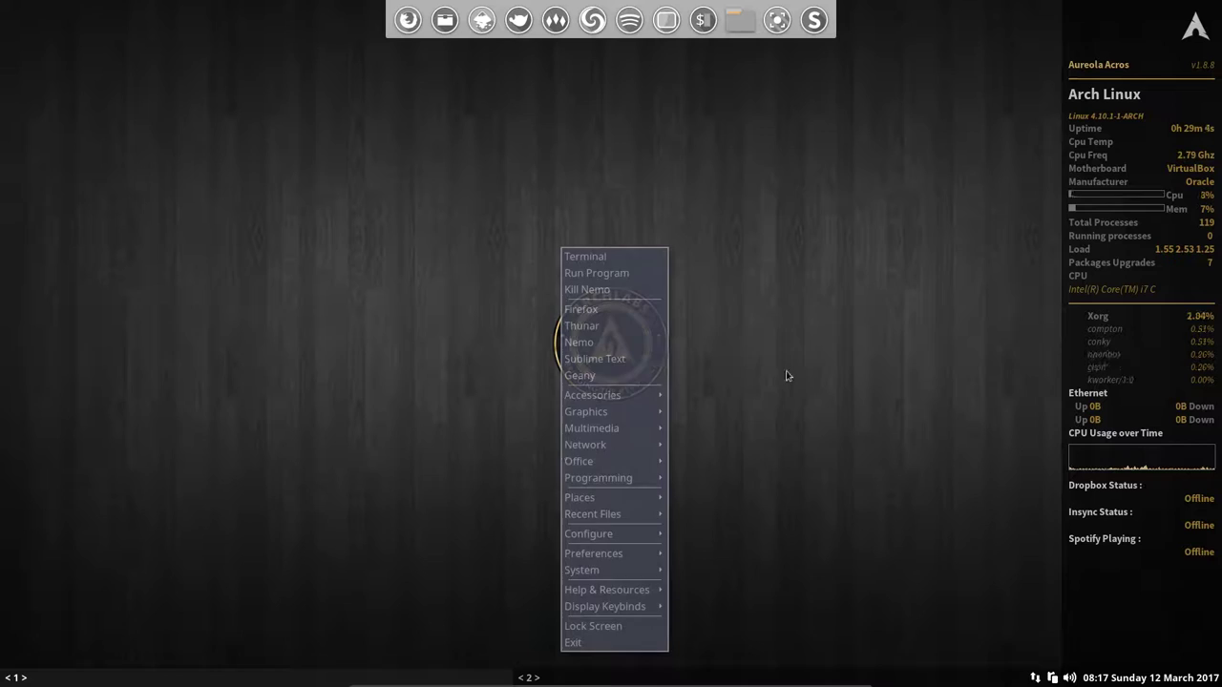
pyautogui.rightClick(464, 299)
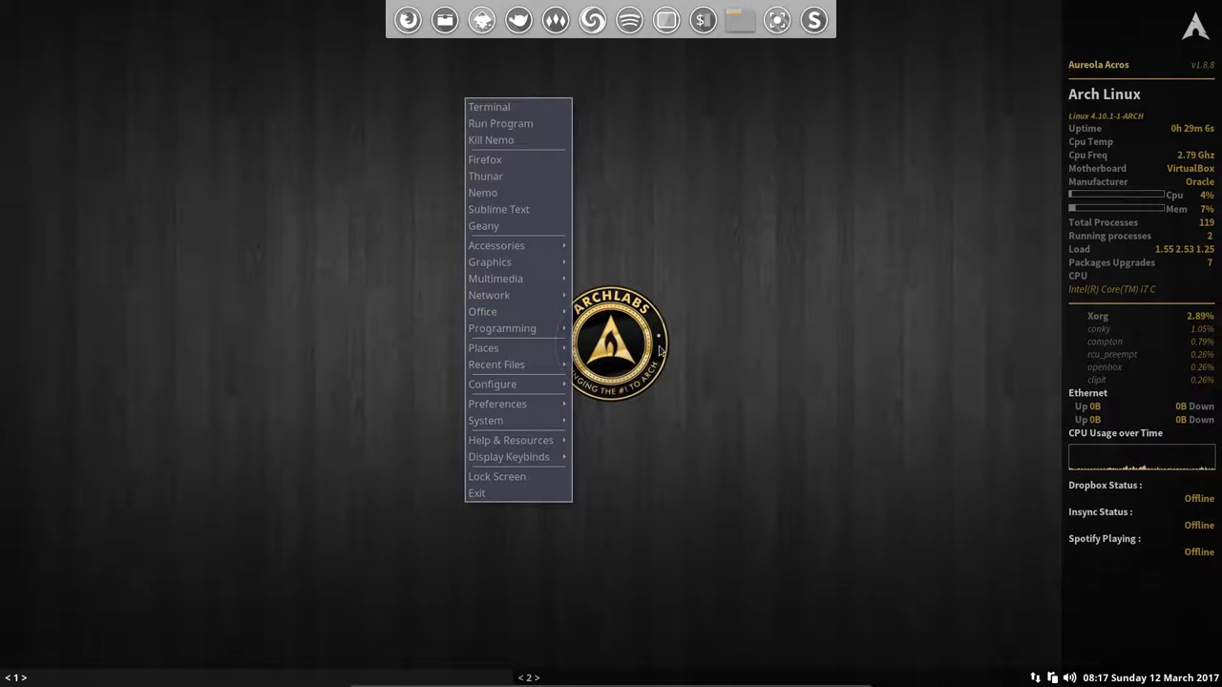
pyautogui.moveTo(551, 331)
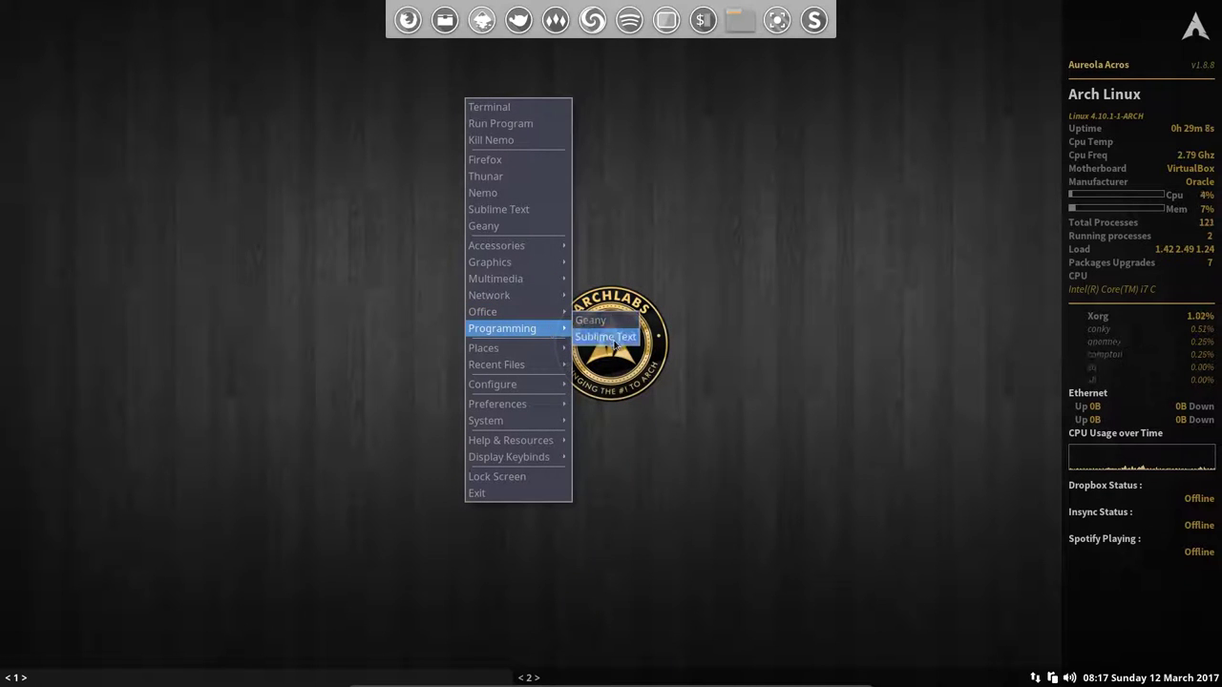
pyautogui.moveTo(554, 351)
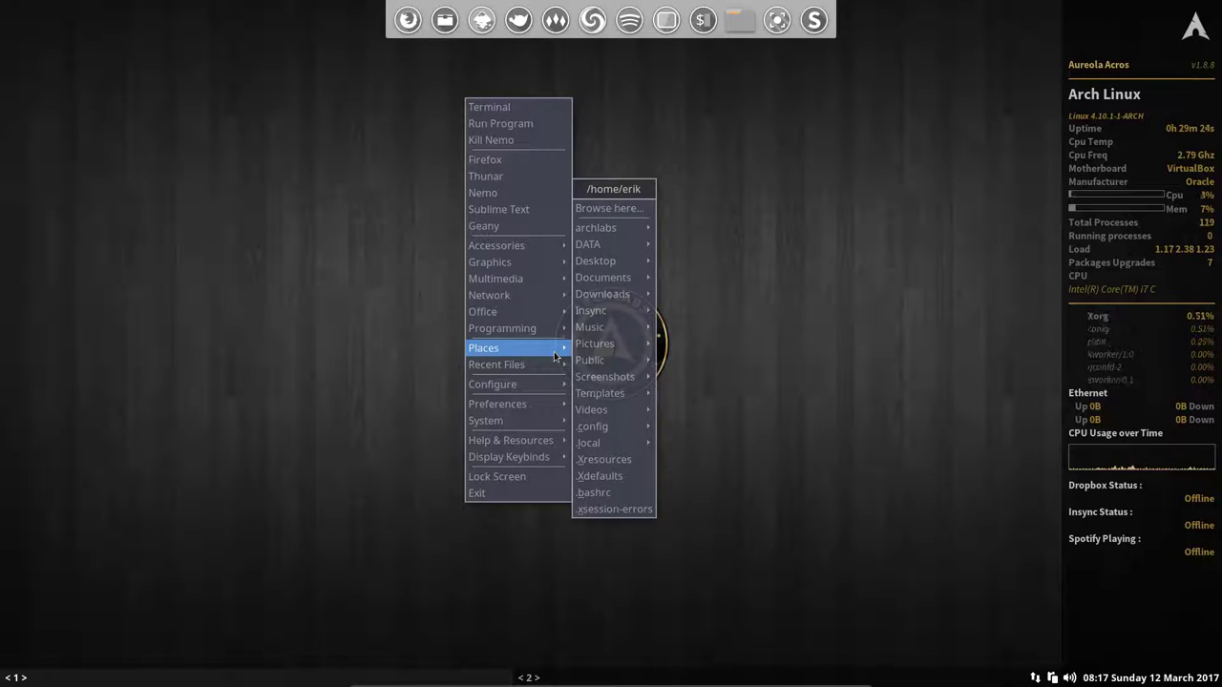
pyautogui.click(416, 167)
pyautogui.click(445, 21)
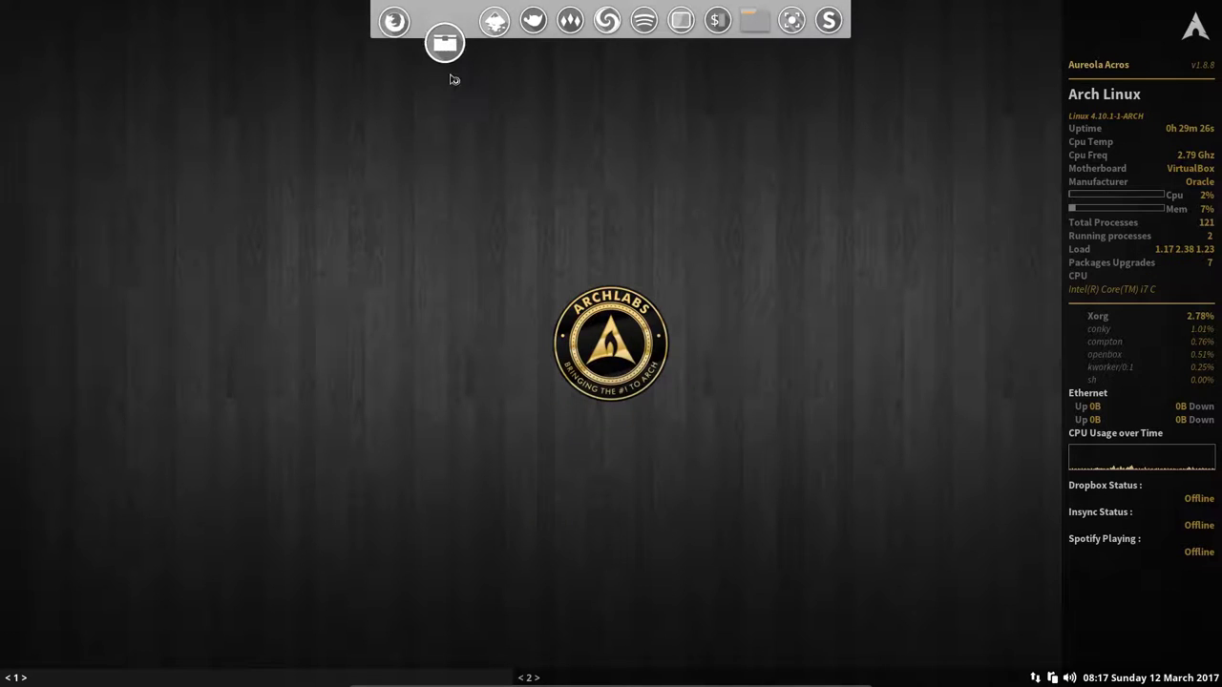
pyautogui.moveTo(538, 167); pyautogui.dragTo(597, 318)
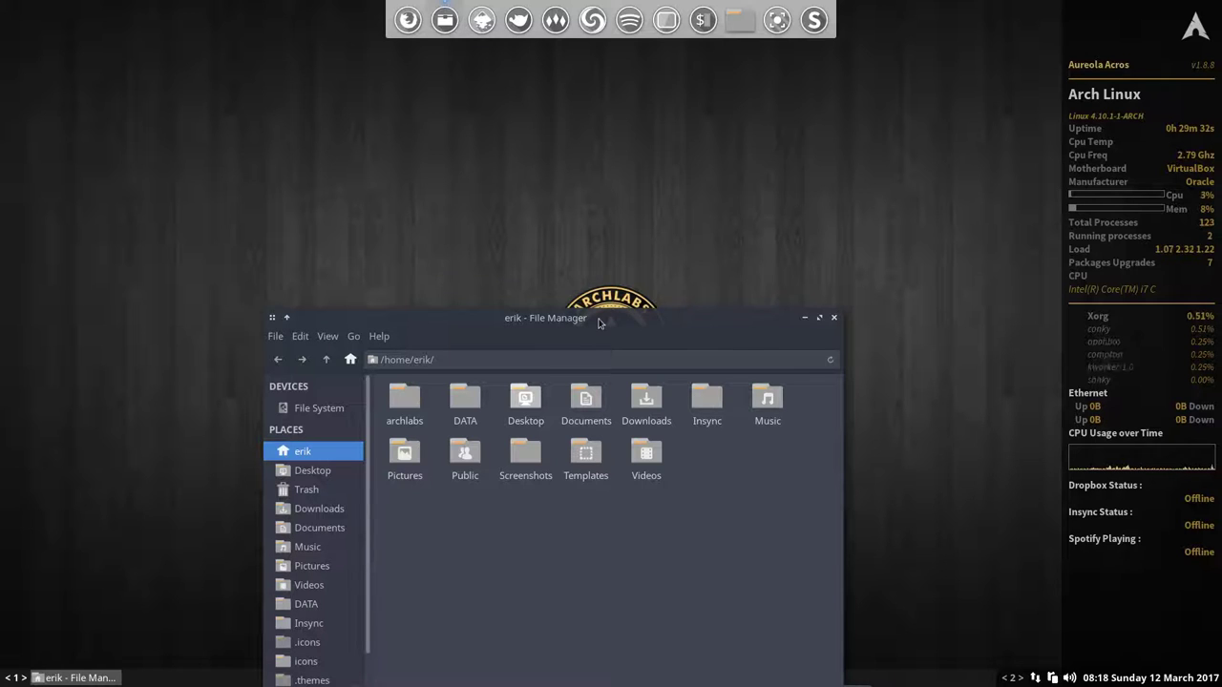
pyautogui.moveTo(598, 319); pyautogui.dragTo(583, 167)
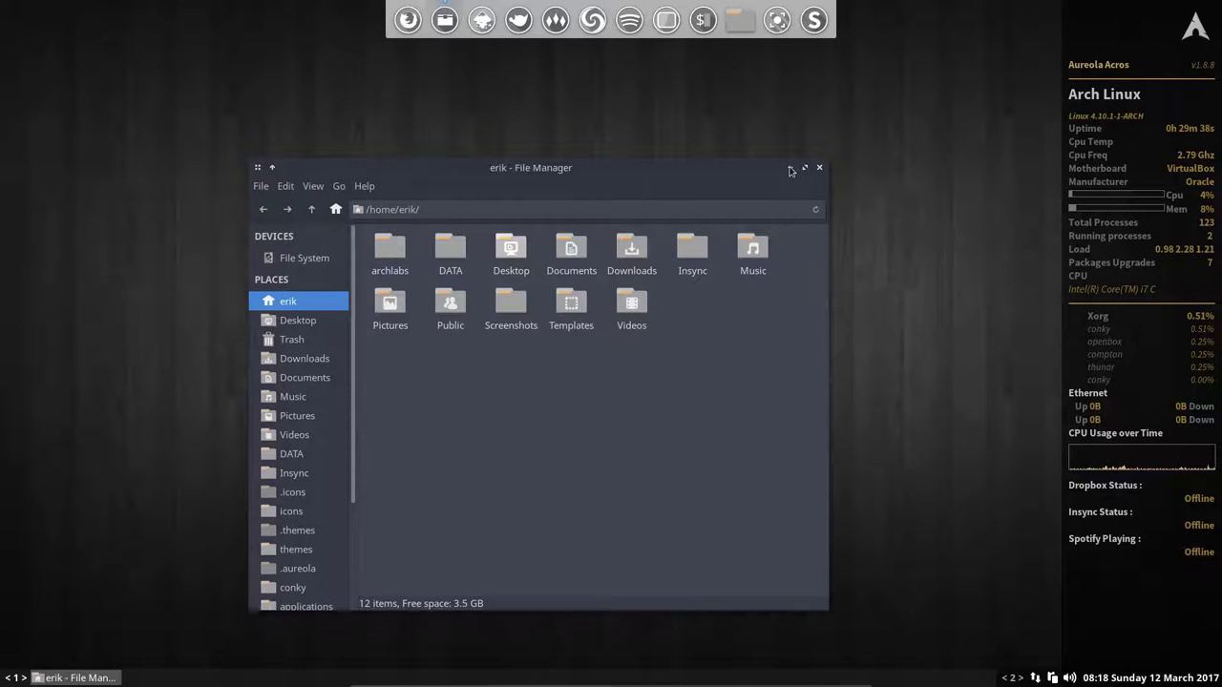
pyautogui.click(790, 171)
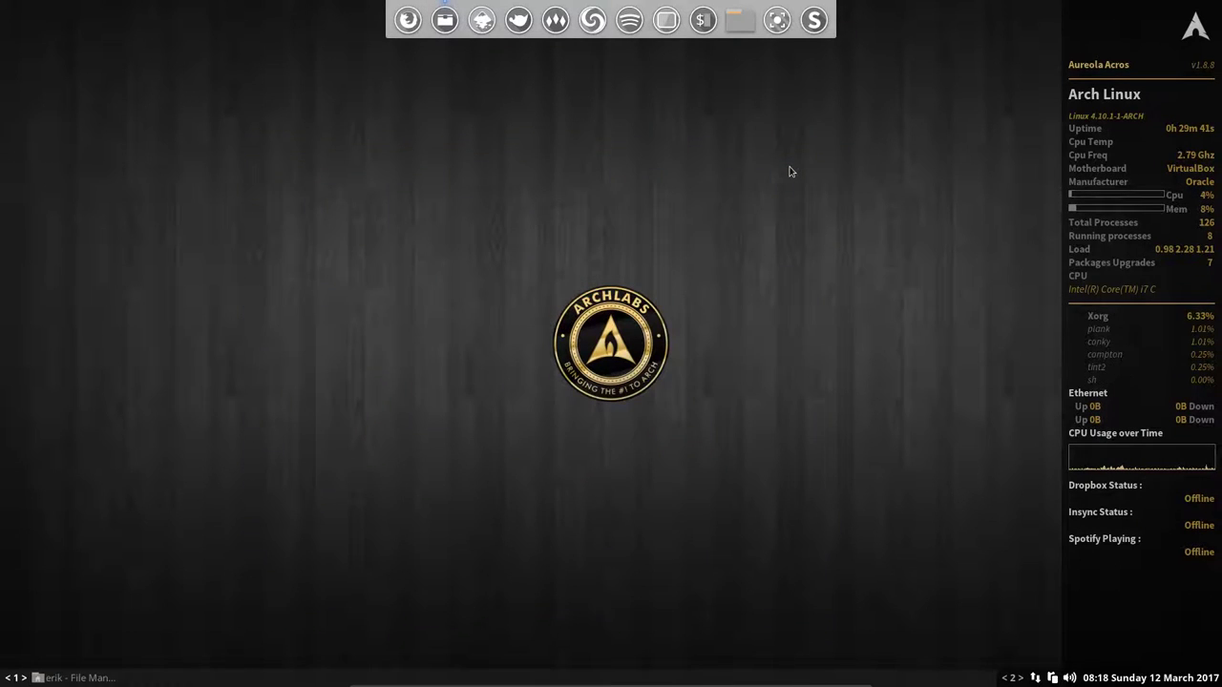
pyautogui.click(445, 21)
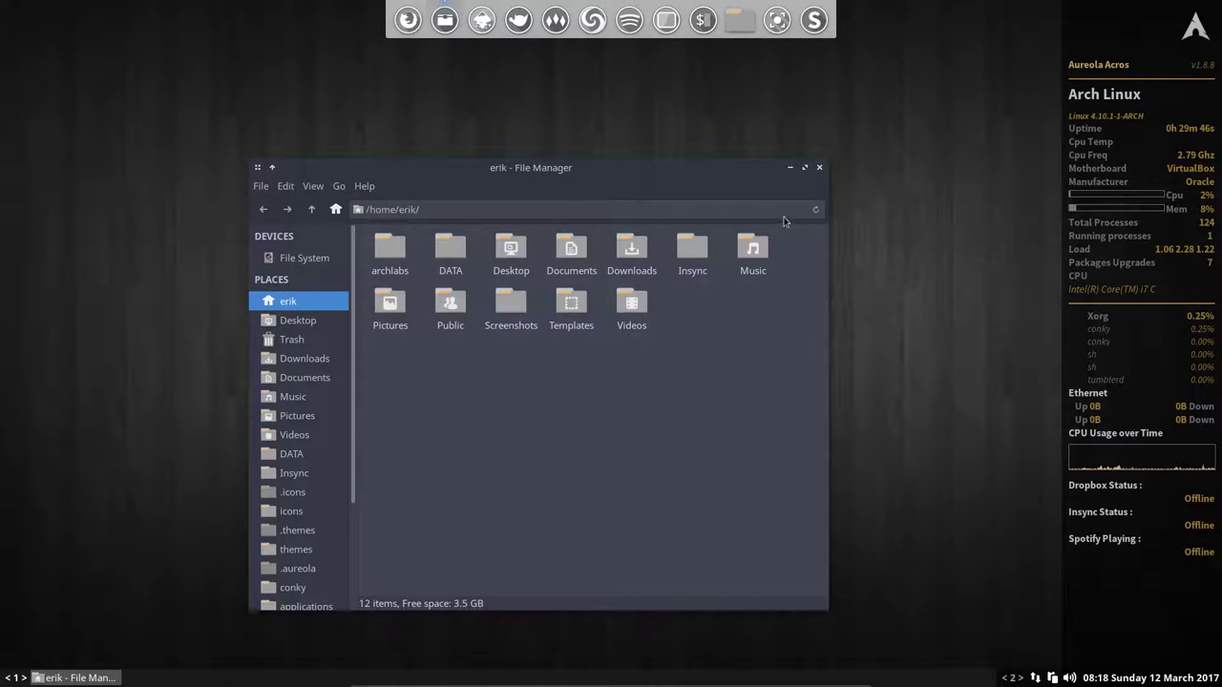
pyautogui.click(790, 169)
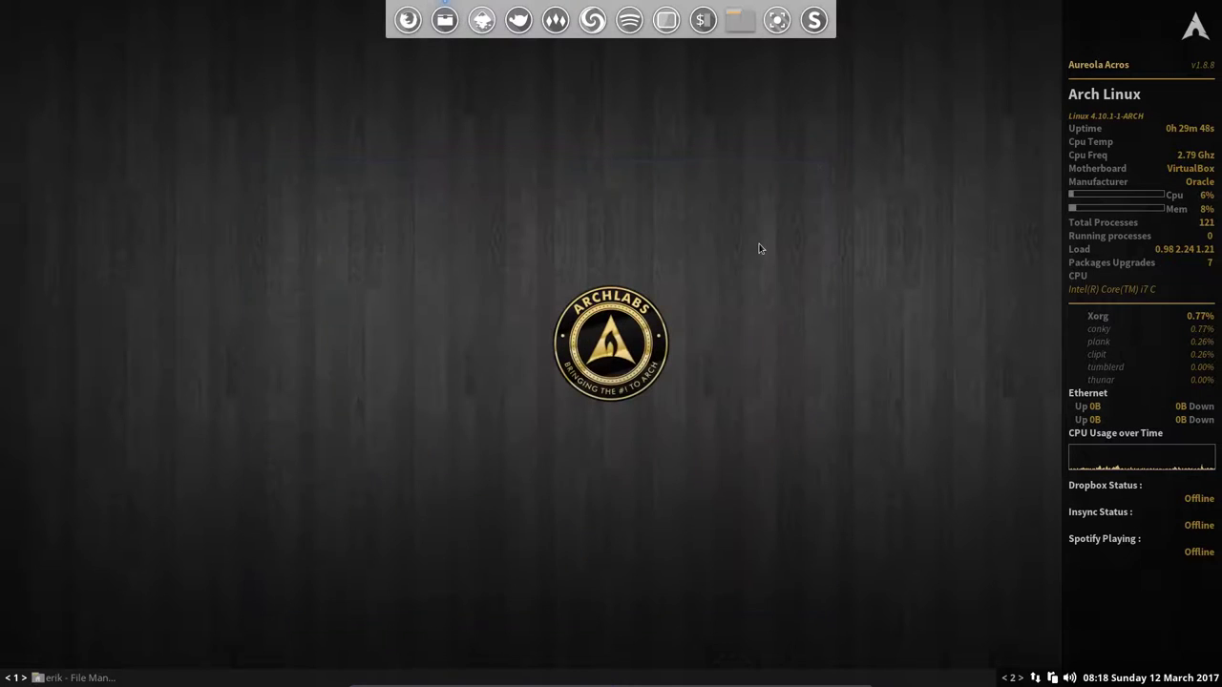
pyautogui.click(445, 20)
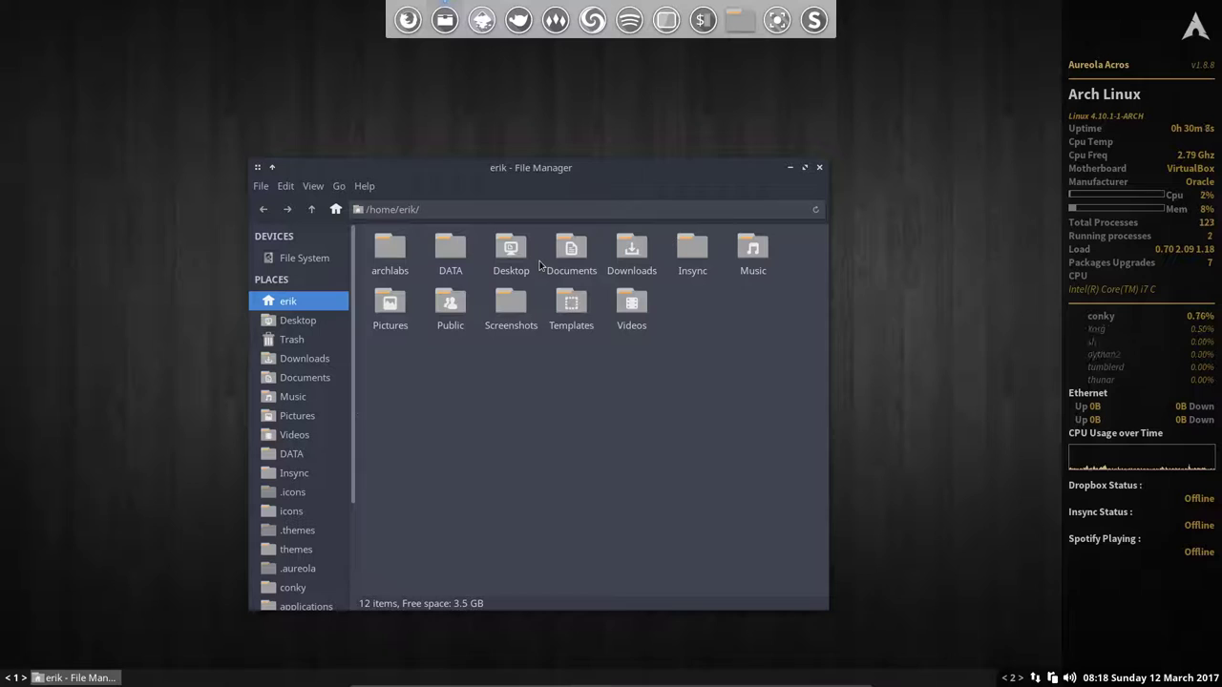
pyautogui.moveTo(614, 169); pyautogui.dragTo(713, 120)
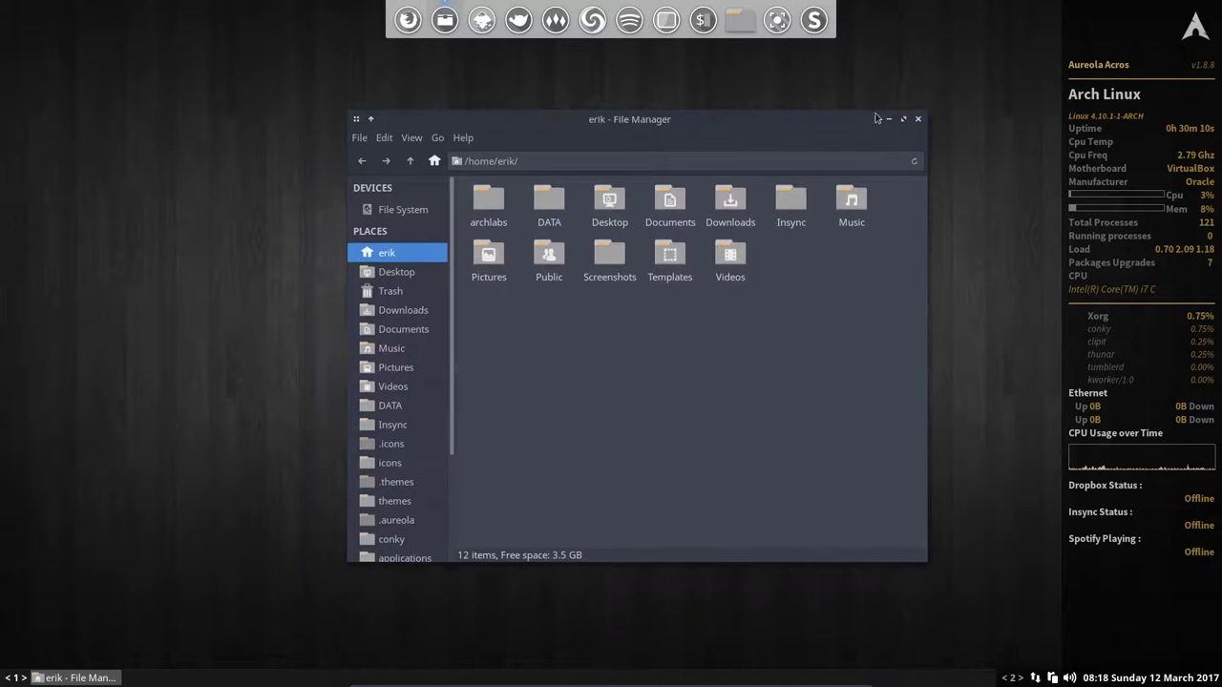
pyautogui.click(918, 119)
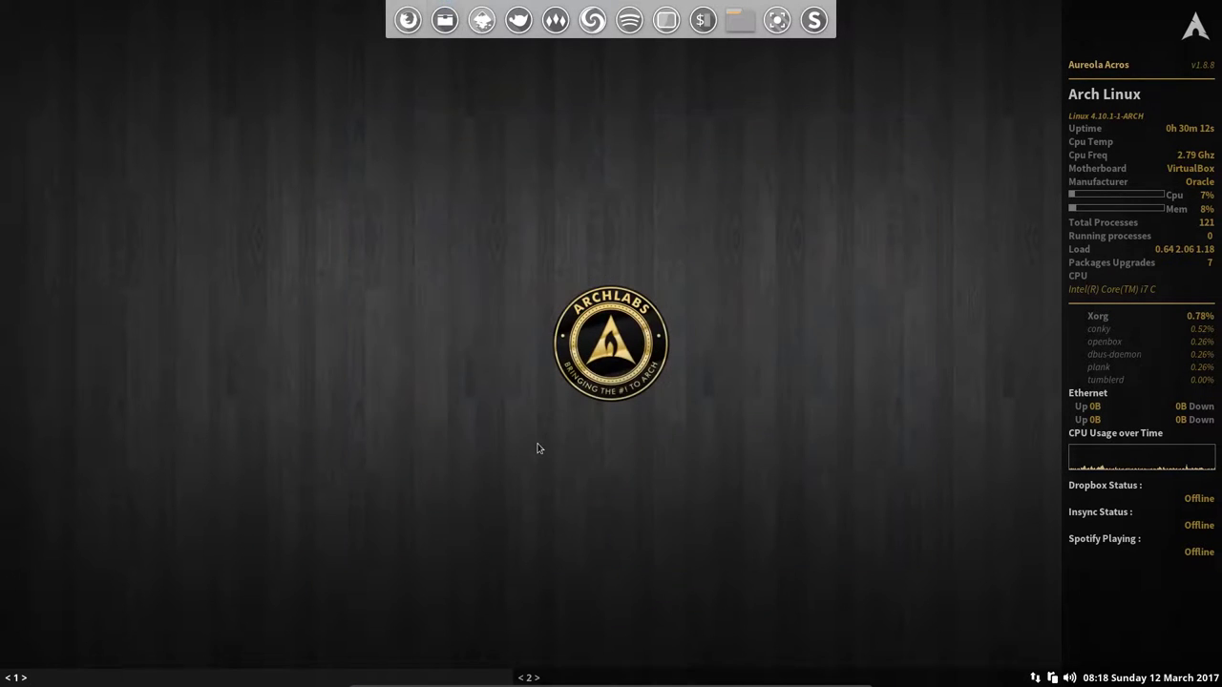
# Step: Show the Openbox desktop root menu three times, dismissing it each time
pyautogui.rightClick(473, 172)
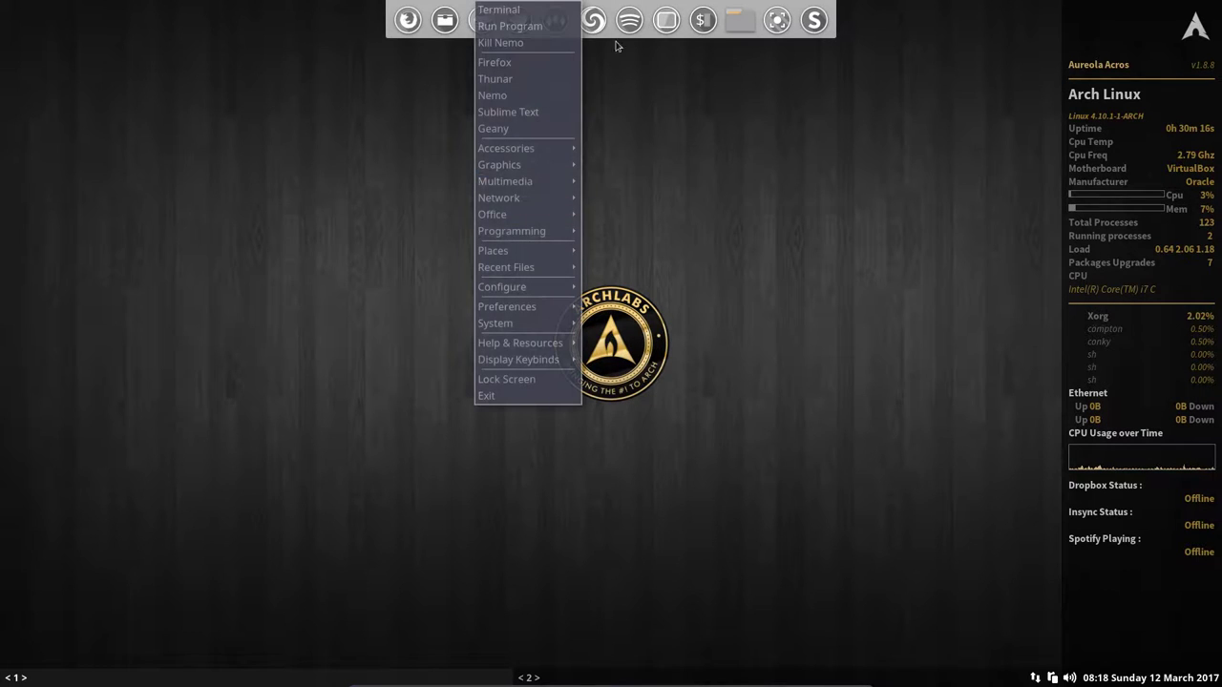
pyautogui.click(452, 590)
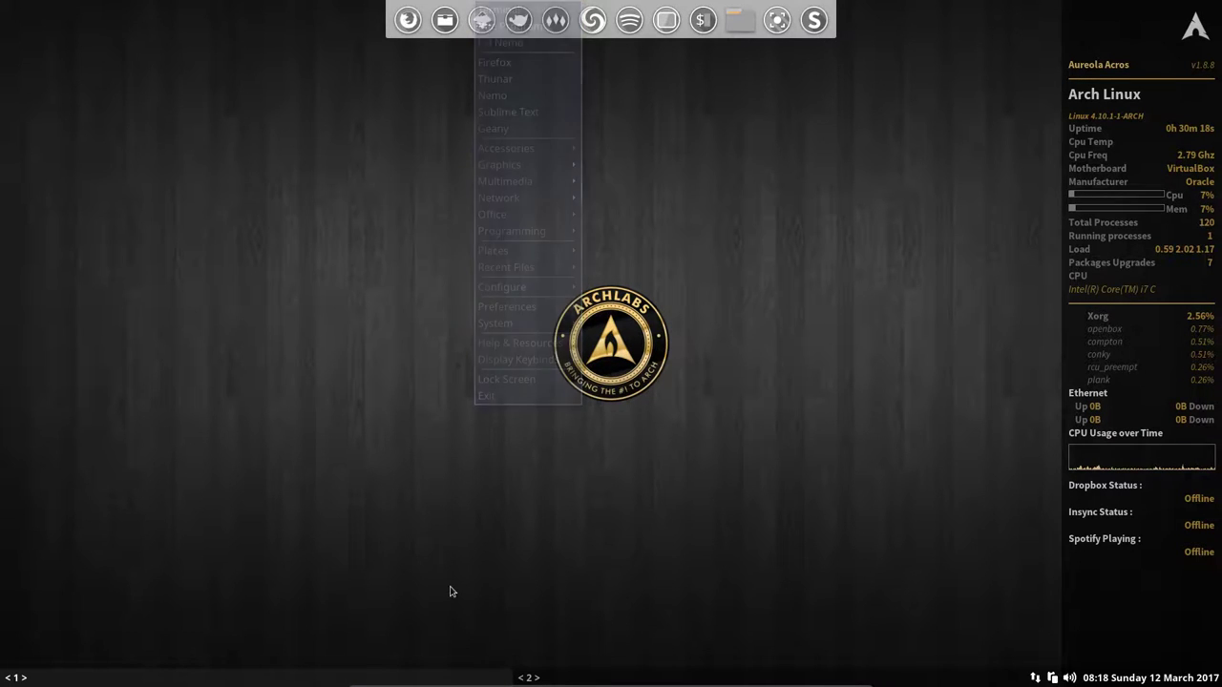
pyautogui.rightClick(506, 573)
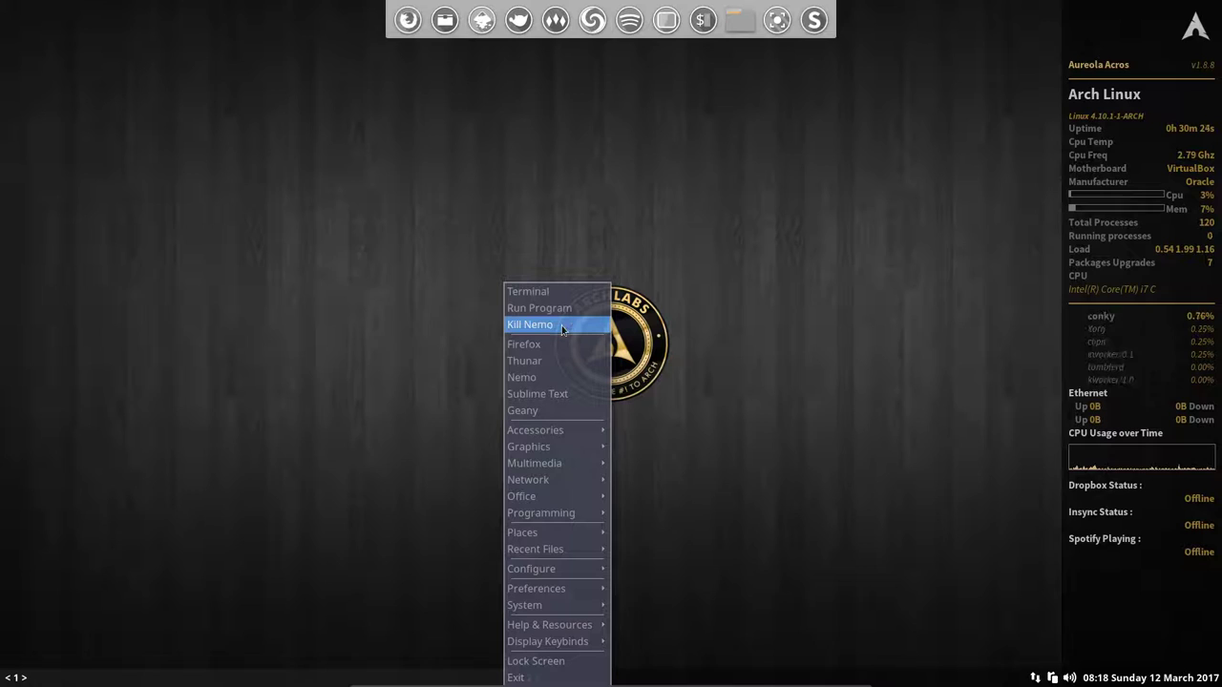
pyautogui.click(403, 325)
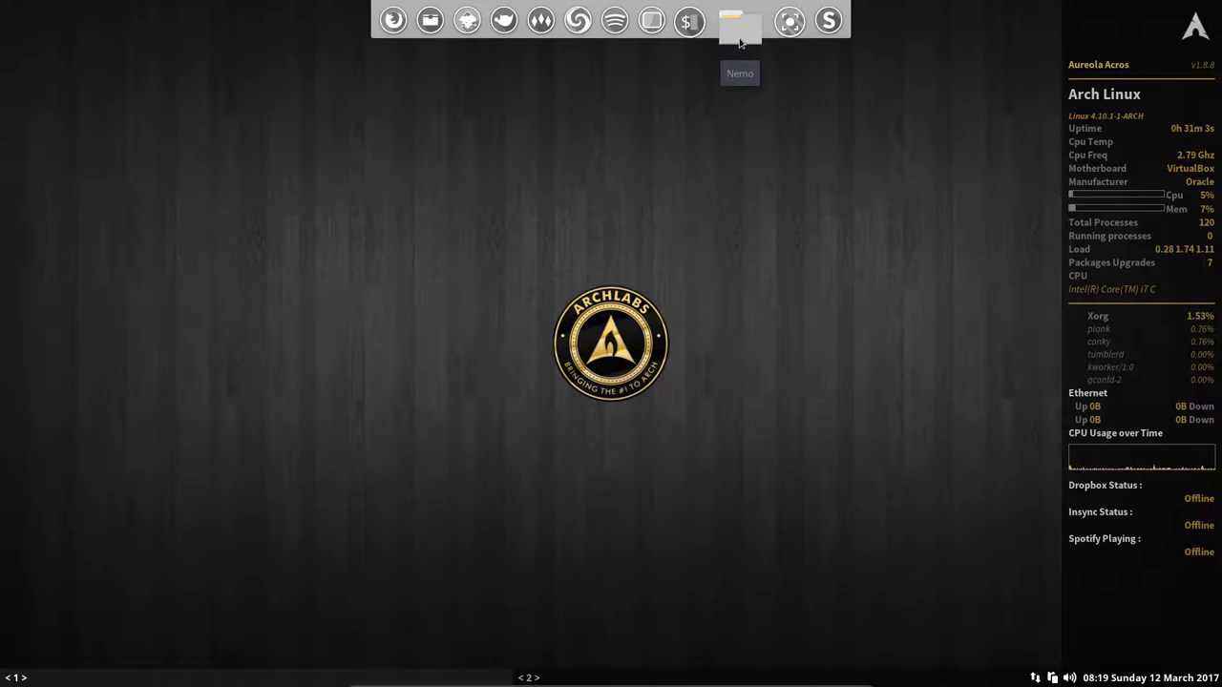
pyautogui.rightClick(464, 221)
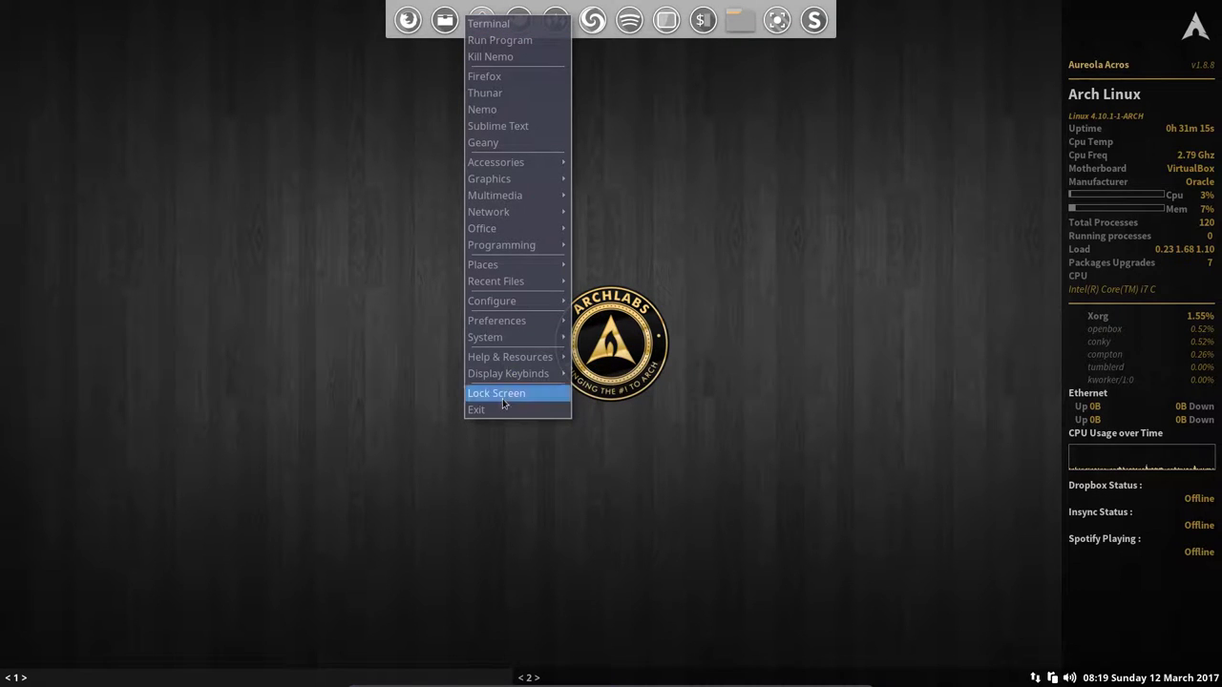
pyautogui.click(335, 449)
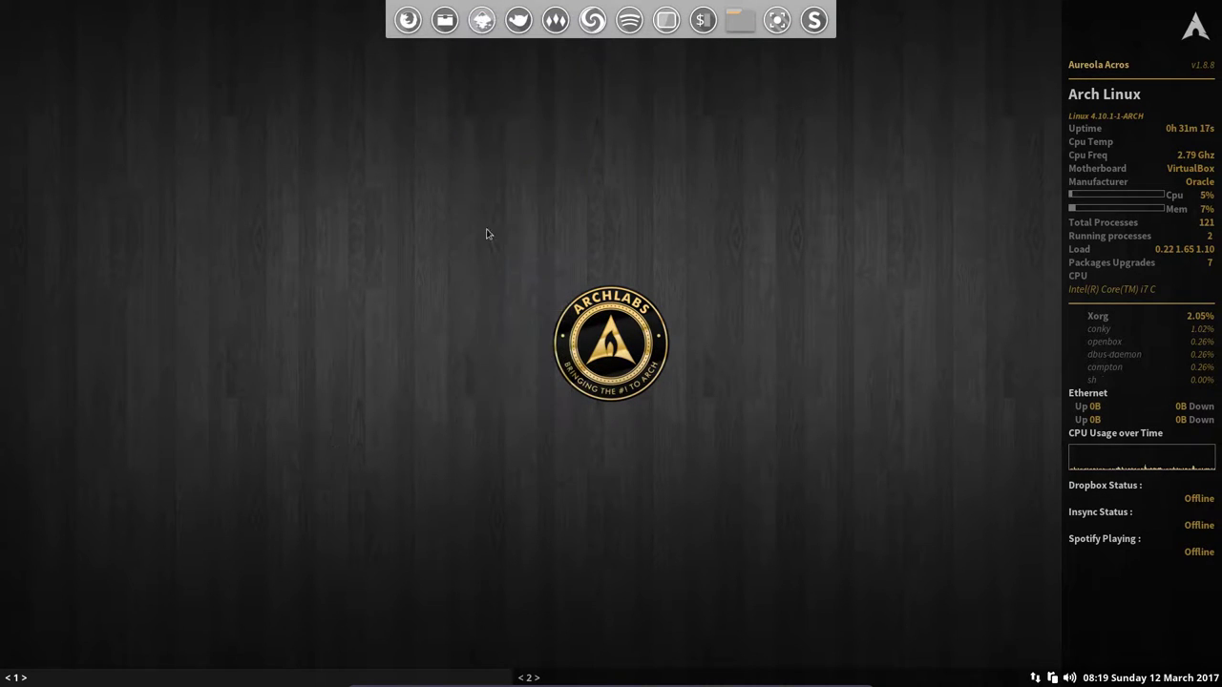
# Step: Launch Thunar, open the empty Desktop folder, view its context menu, then close the window
pyautogui.click(444, 23)
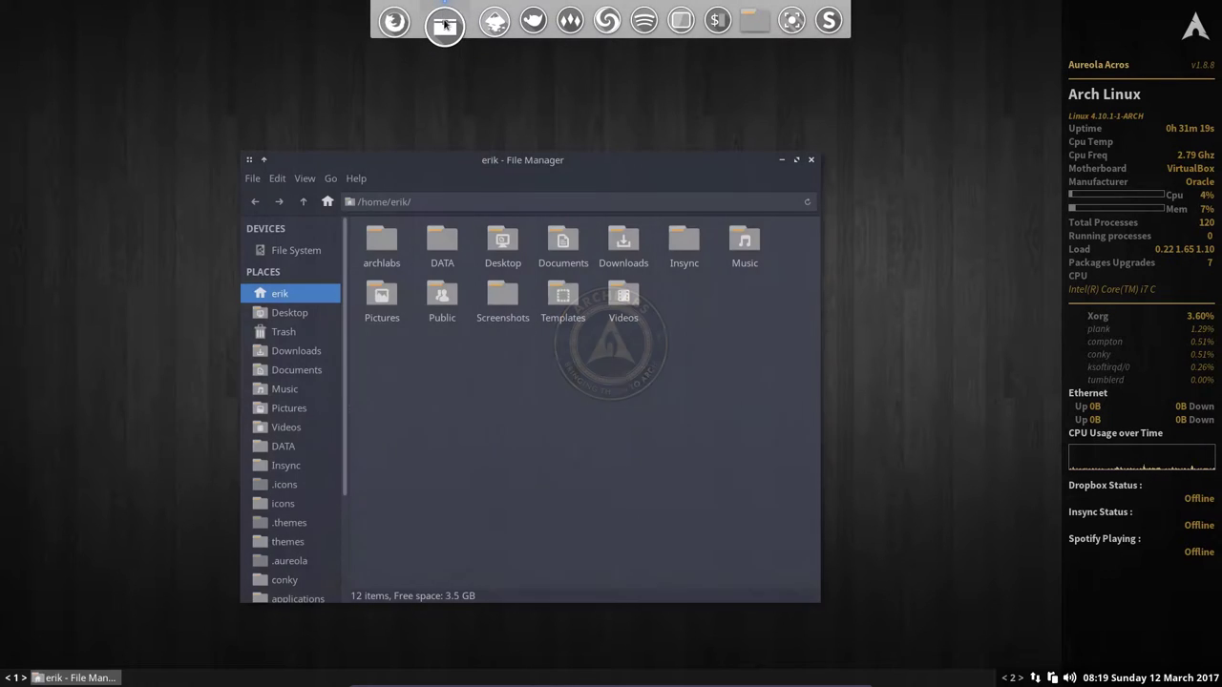
pyautogui.click(289, 315)
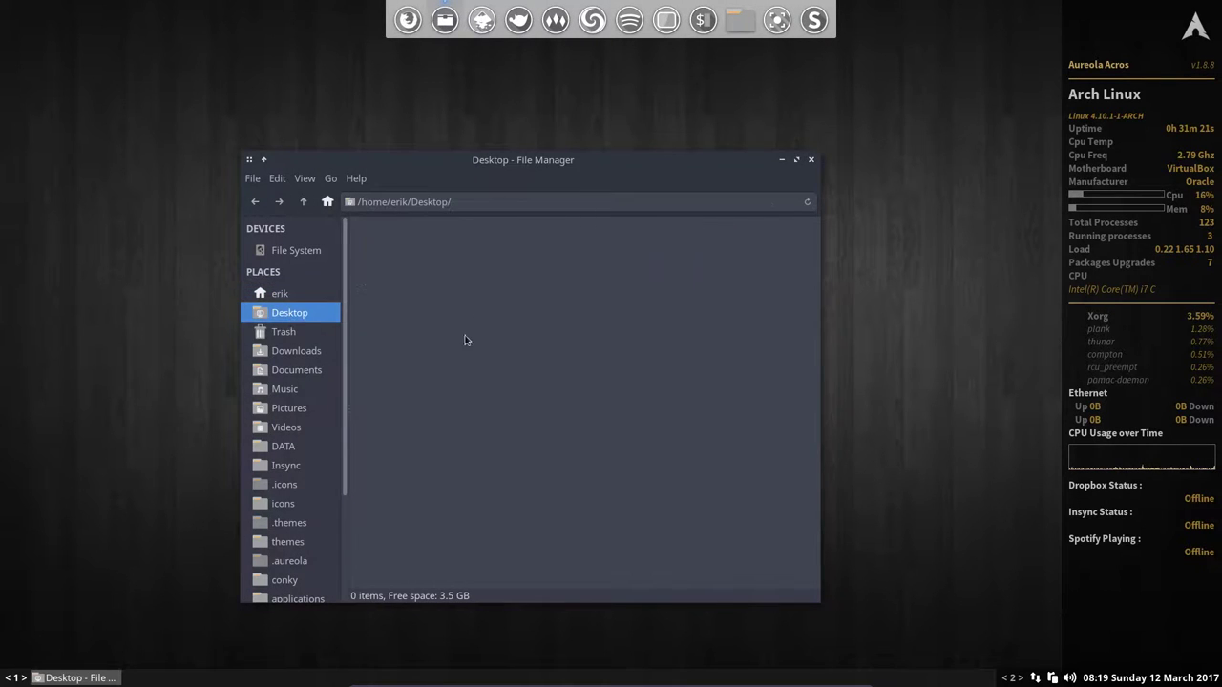
pyautogui.rightClick(469, 301)
pyautogui.moveTo(535, 330)
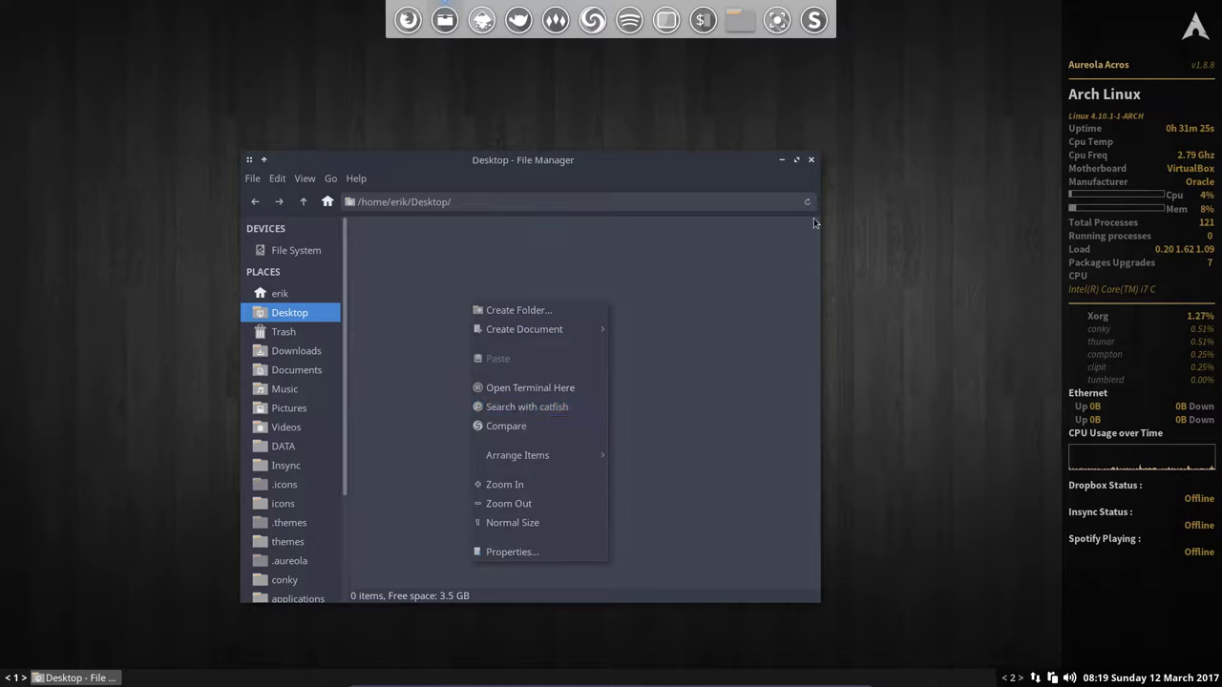
pyautogui.click(812, 161)
pyautogui.click(811, 160)
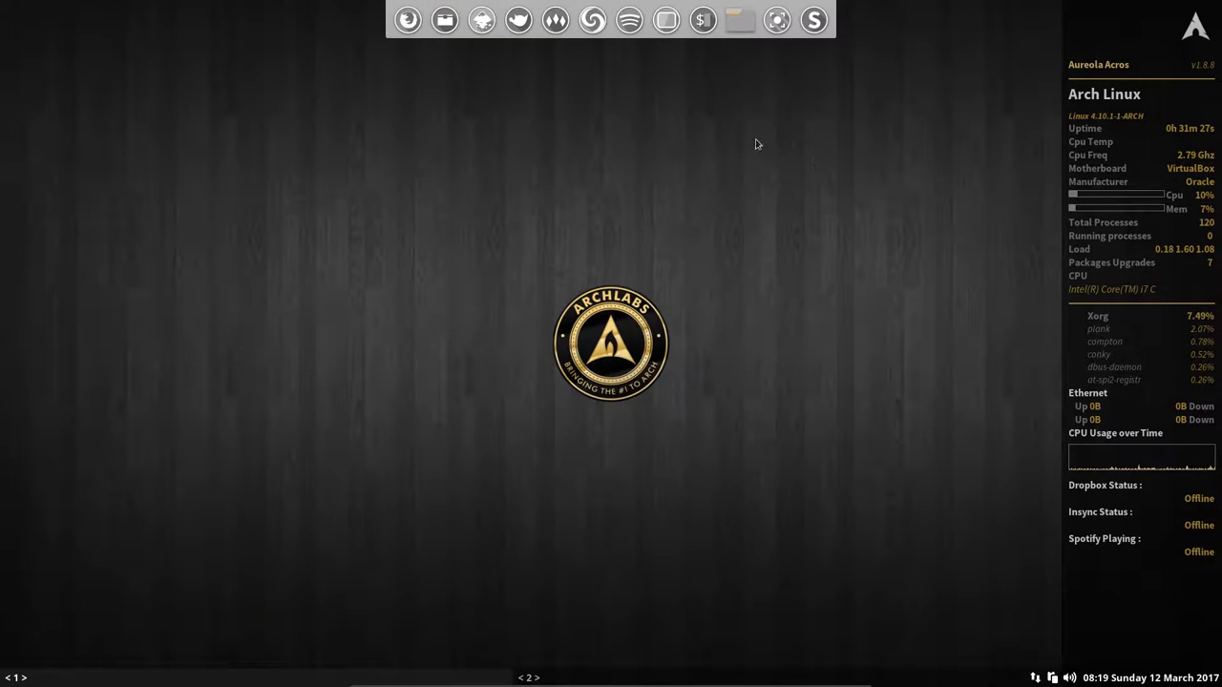
# Step: Launch Nemo and add Refresh, Computer, Home, Open-in-terminal and New Folder toolbar buttons
pyautogui.click(737, 19)
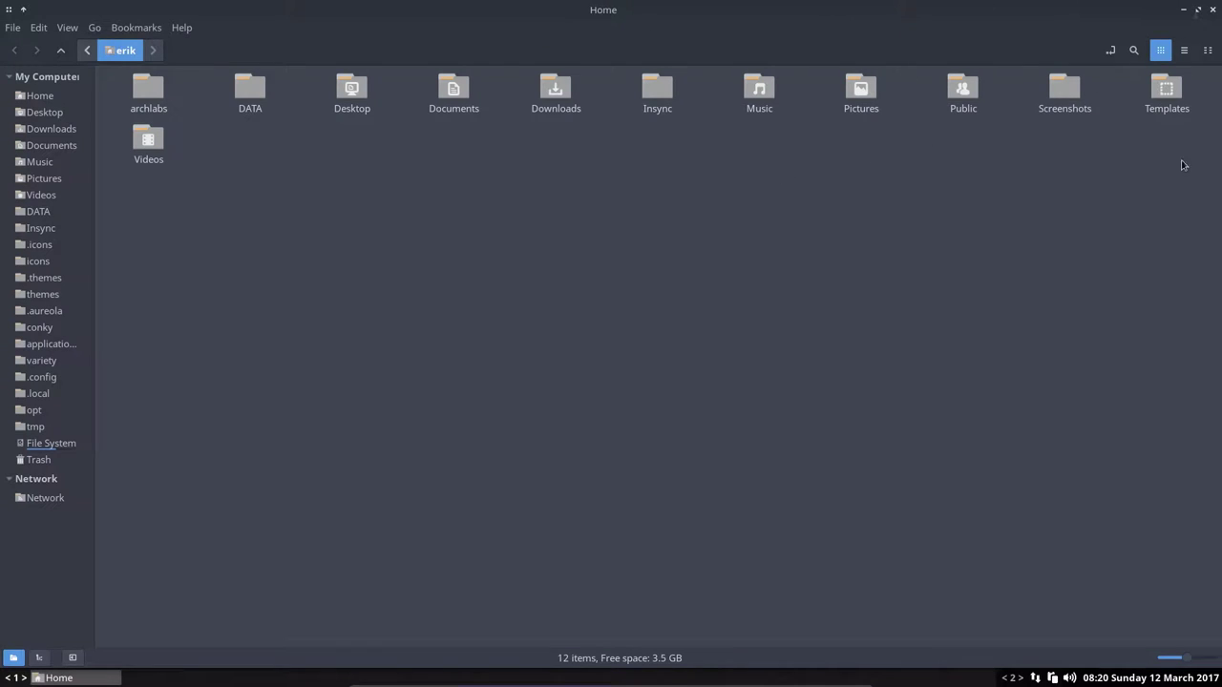
pyautogui.click(38, 28)
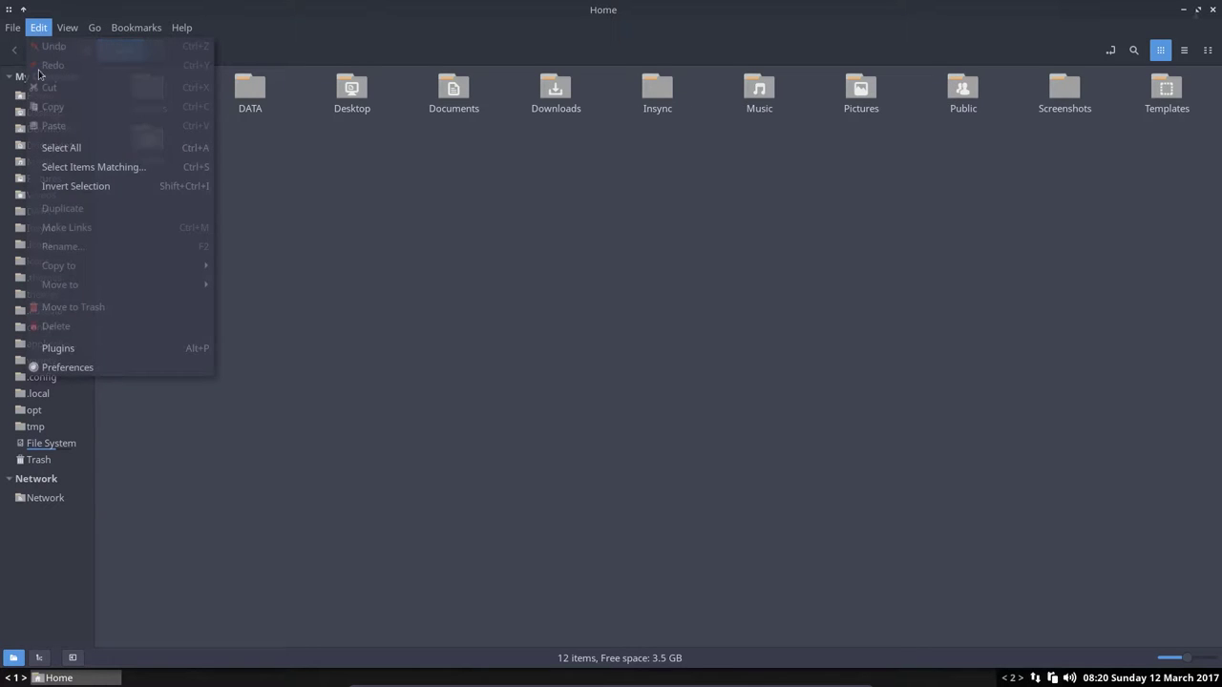
pyautogui.click(174, 377)
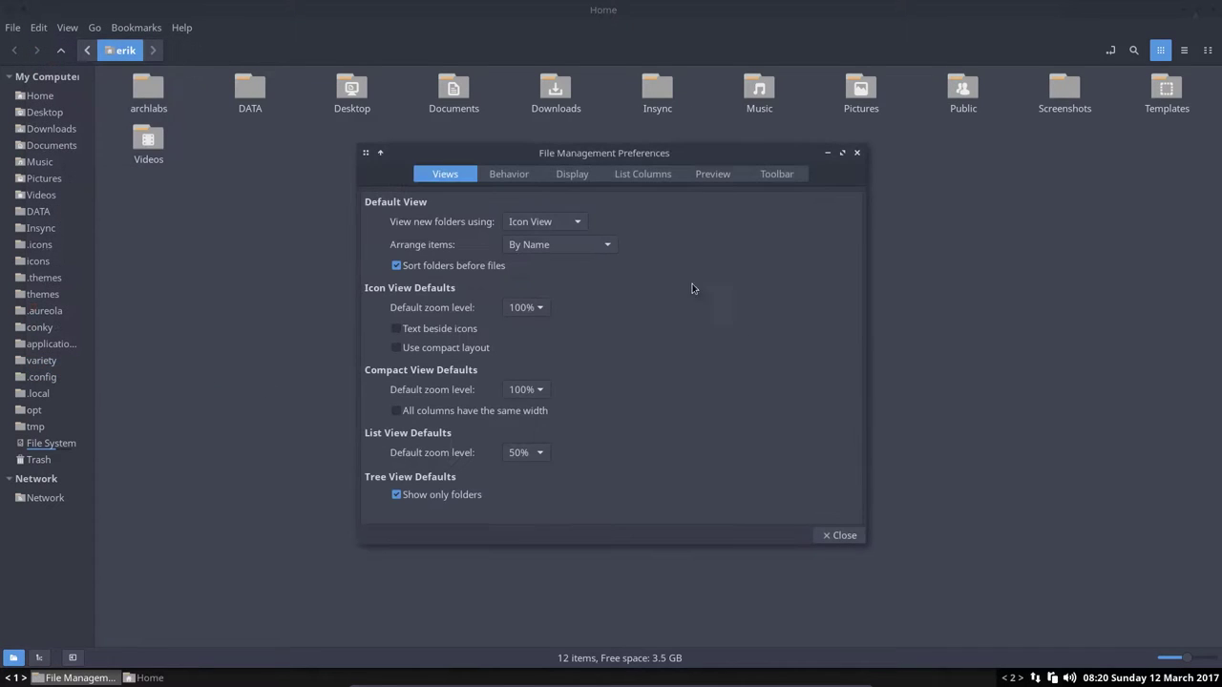
pyautogui.click(777, 174)
pyautogui.click(447, 278)
pyautogui.click(441, 297)
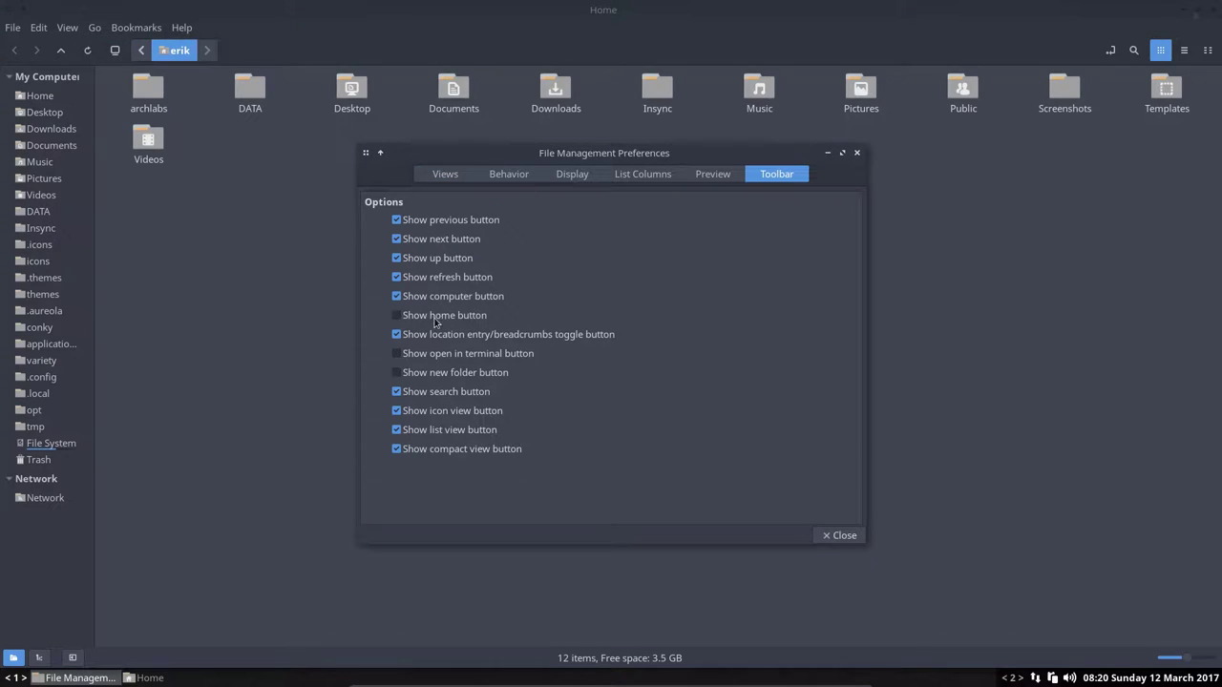
pyautogui.click(434, 316)
pyautogui.click(430, 354)
pyautogui.click(424, 375)
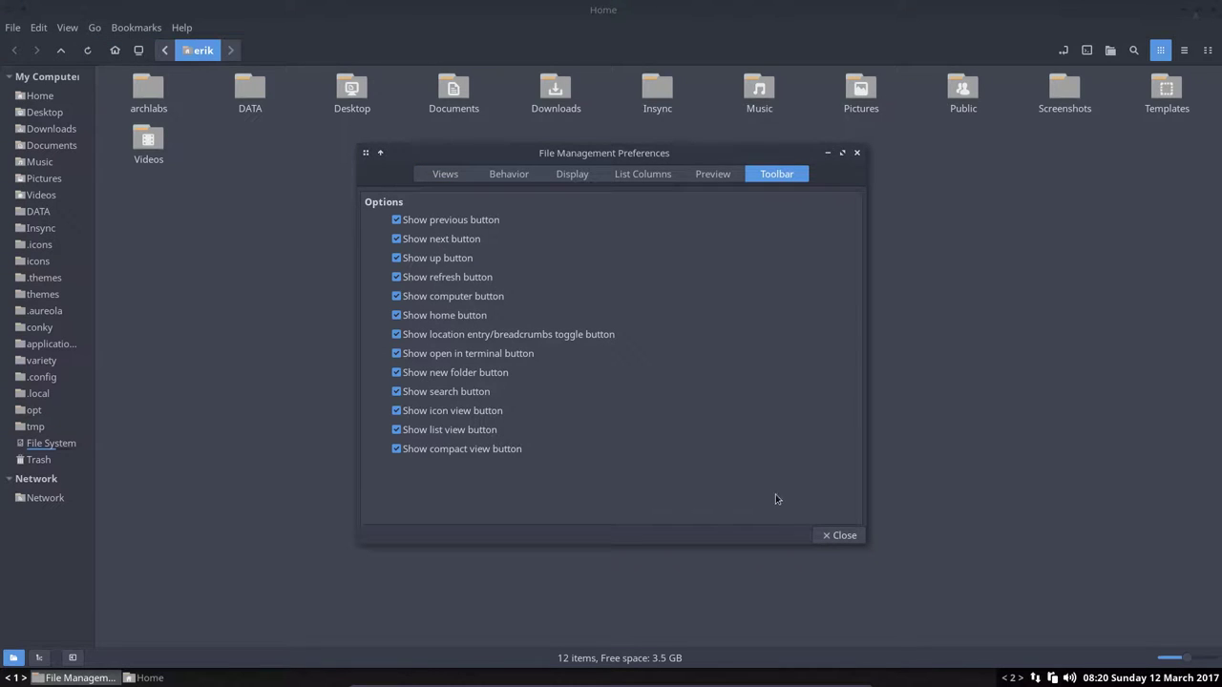
pyautogui.click(839, 536)
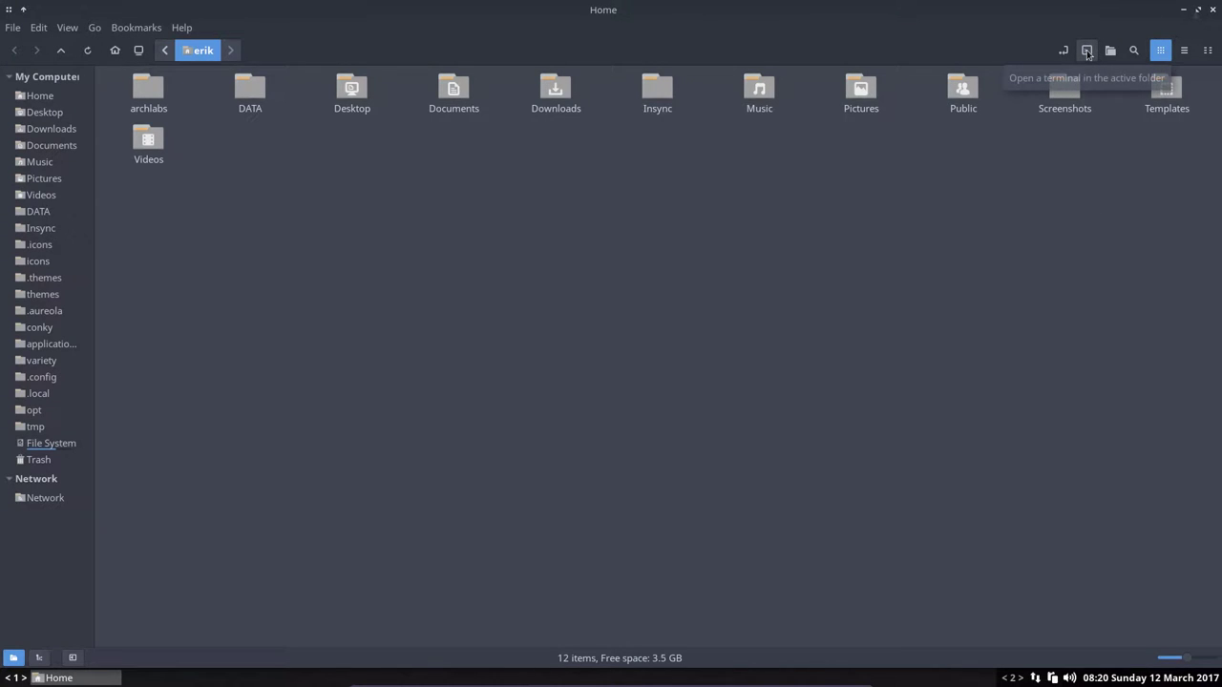
# Step: Open a terminal in the current folder, then close the Nemo Home window
pyautogui.click(1088, 51)
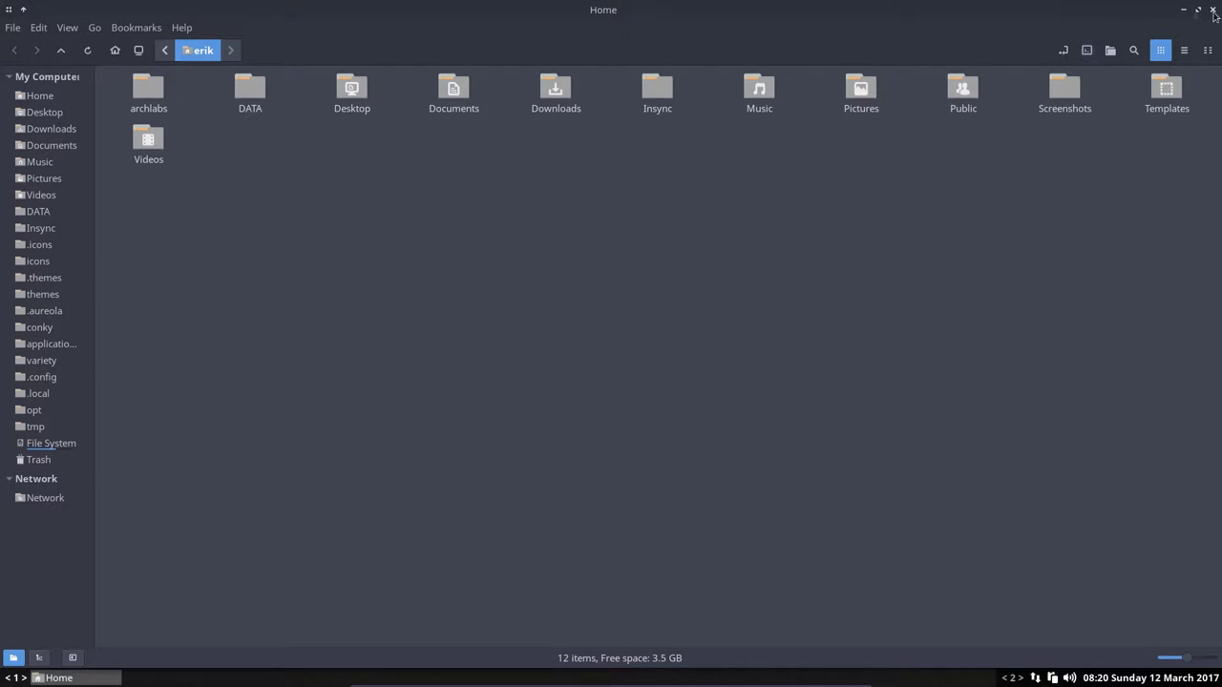
pyautogui.click(1214, 9)
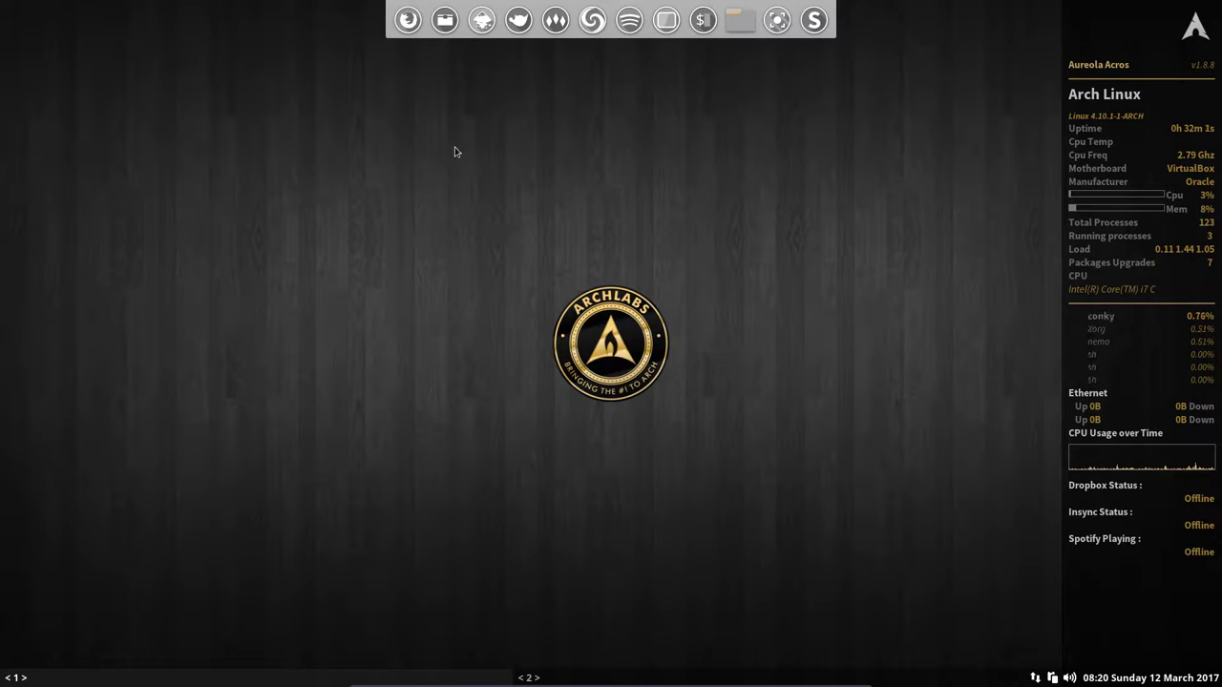
# Step: Restart Nemo from the dock and create a desktop folder named dsfsdf
pyautogui.click(702, 29)
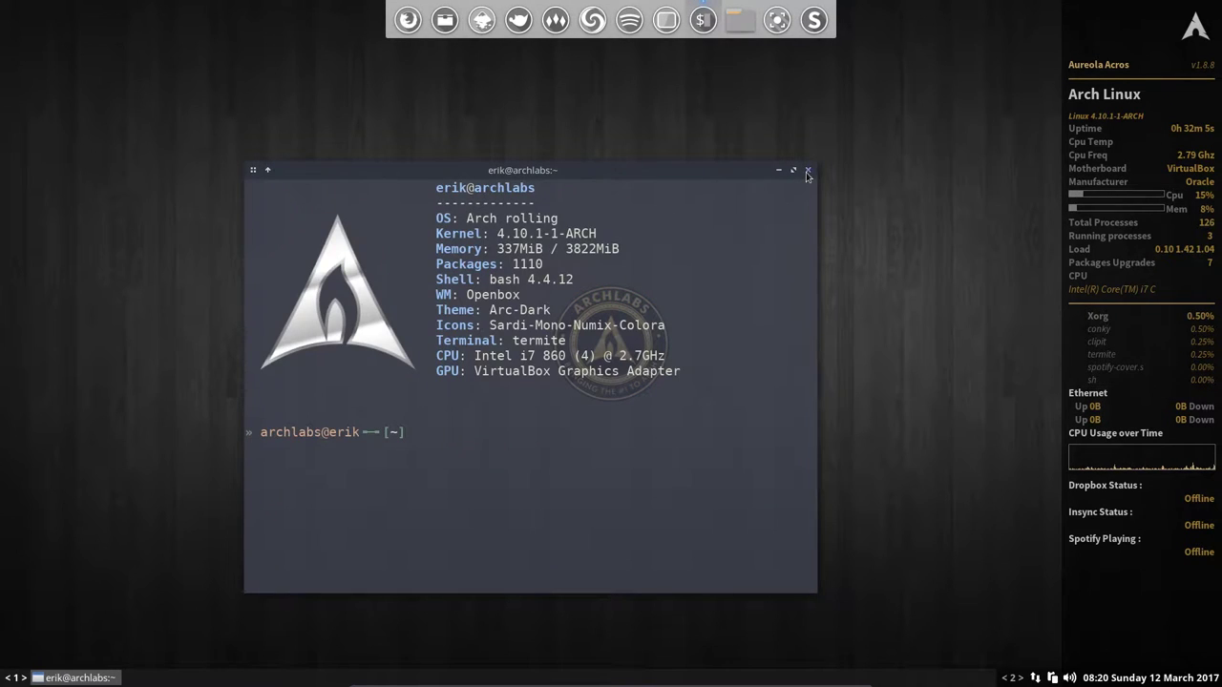
pyautogui.hotkey('ctrl', 'd')
pyautogui.click(740, 21)
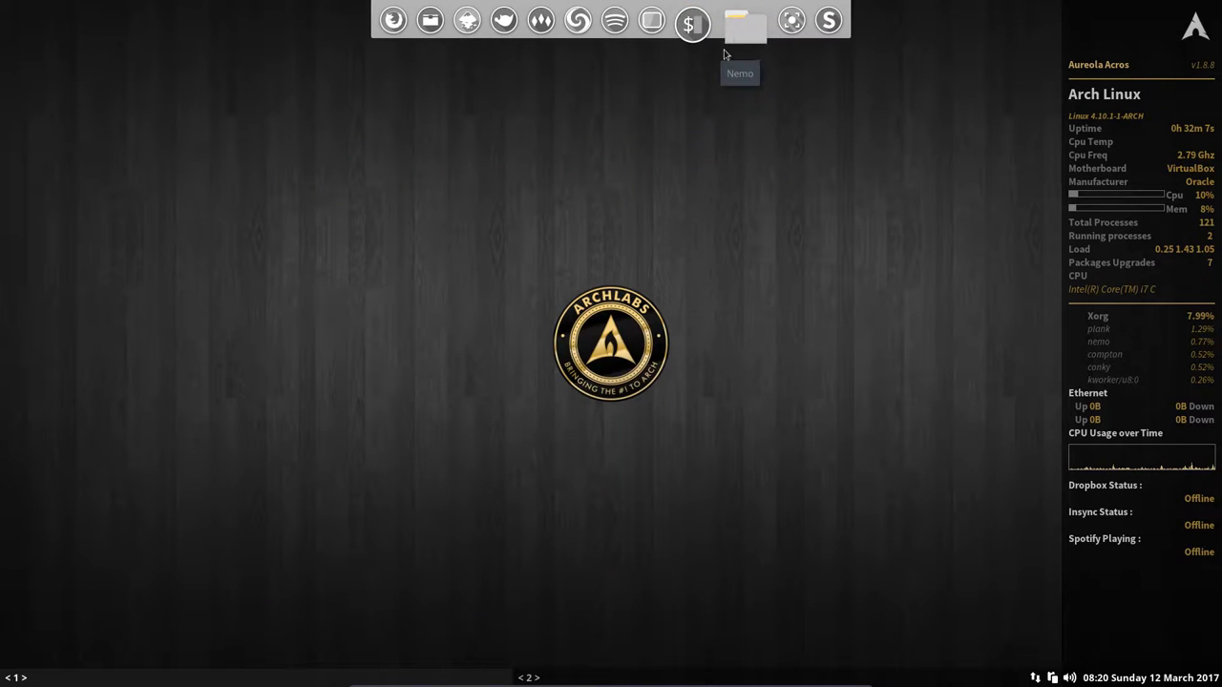
pyautogui.rightClick(466, 210)
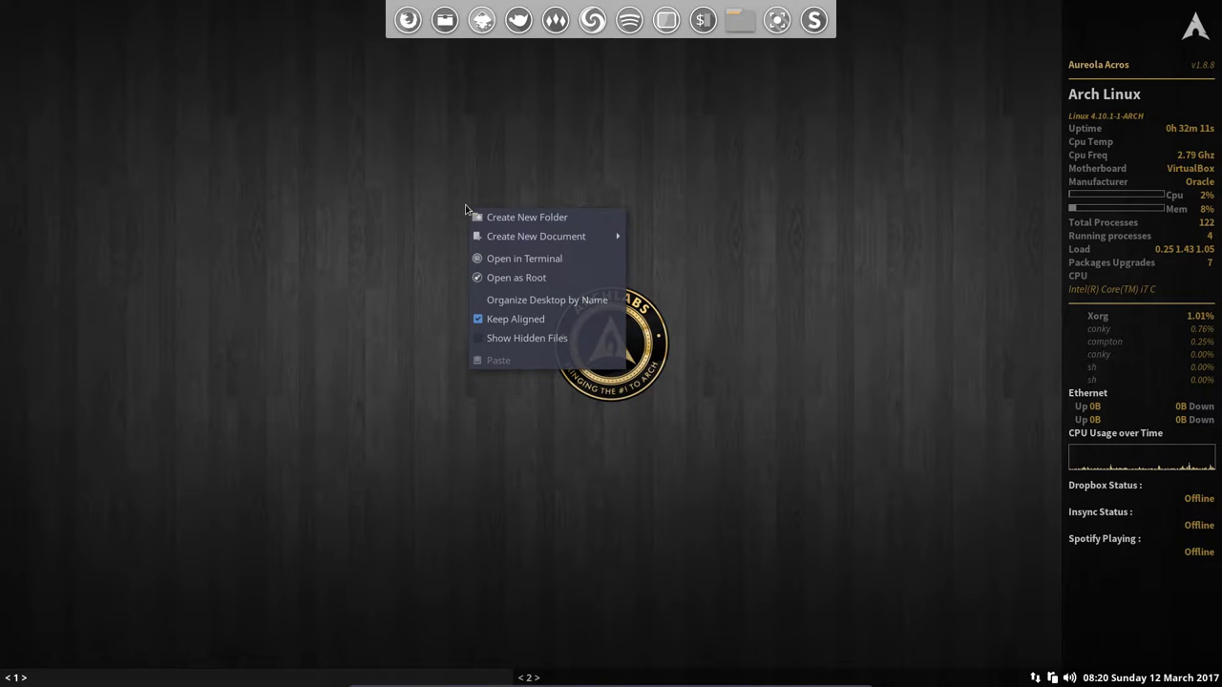
pyautogui.click(548, 218)
pyautogui.write('dsfsdf')
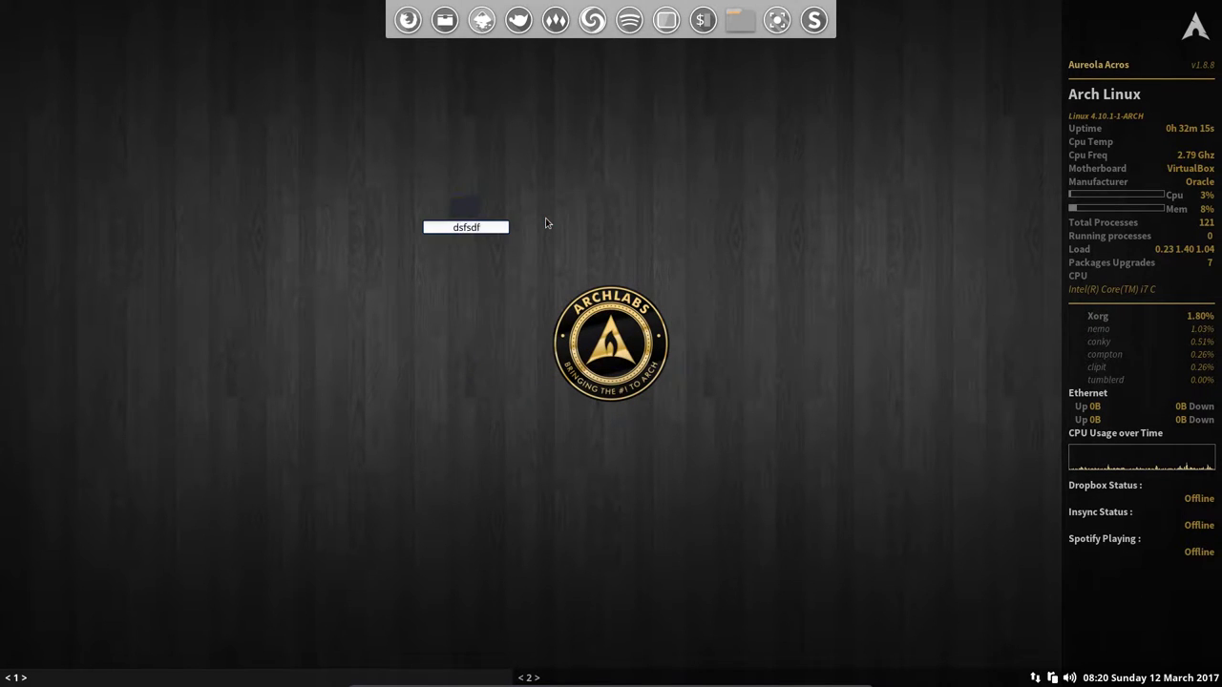
pyautogui.press('Return')
# Step: Select the dsfsdf folder and delete it
pyautogui.click(547, 224)
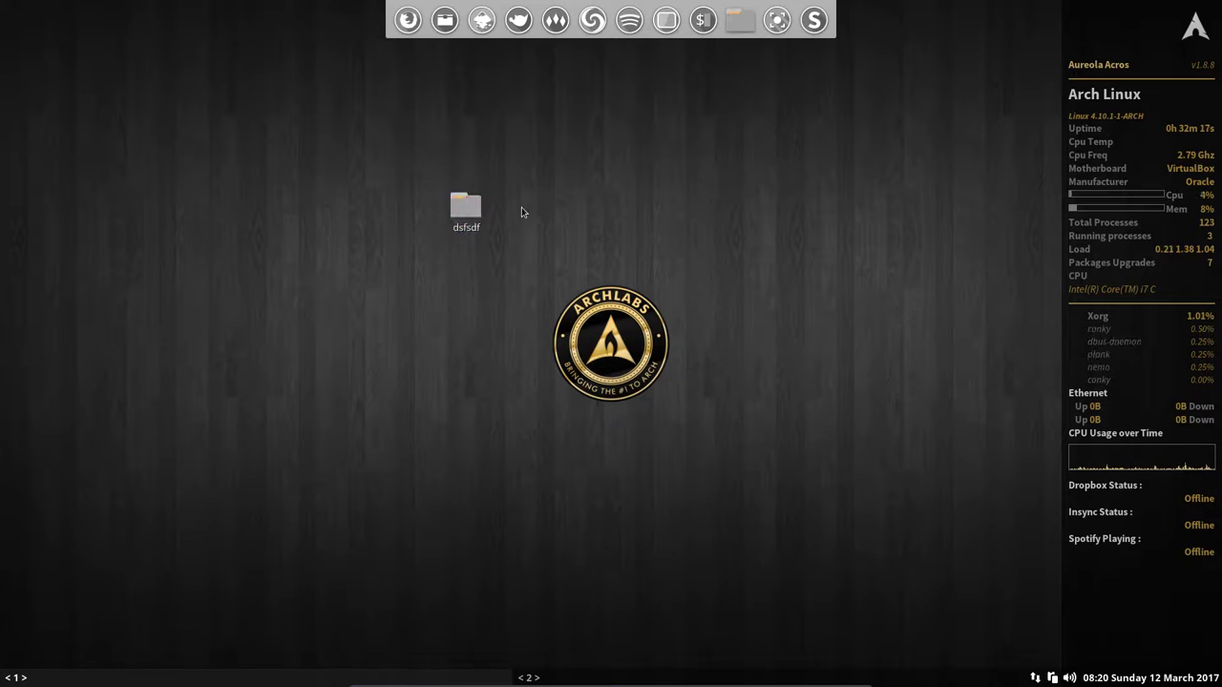
pyautogui.click(480, 212)
pyautogui.rightClick(479, 212)
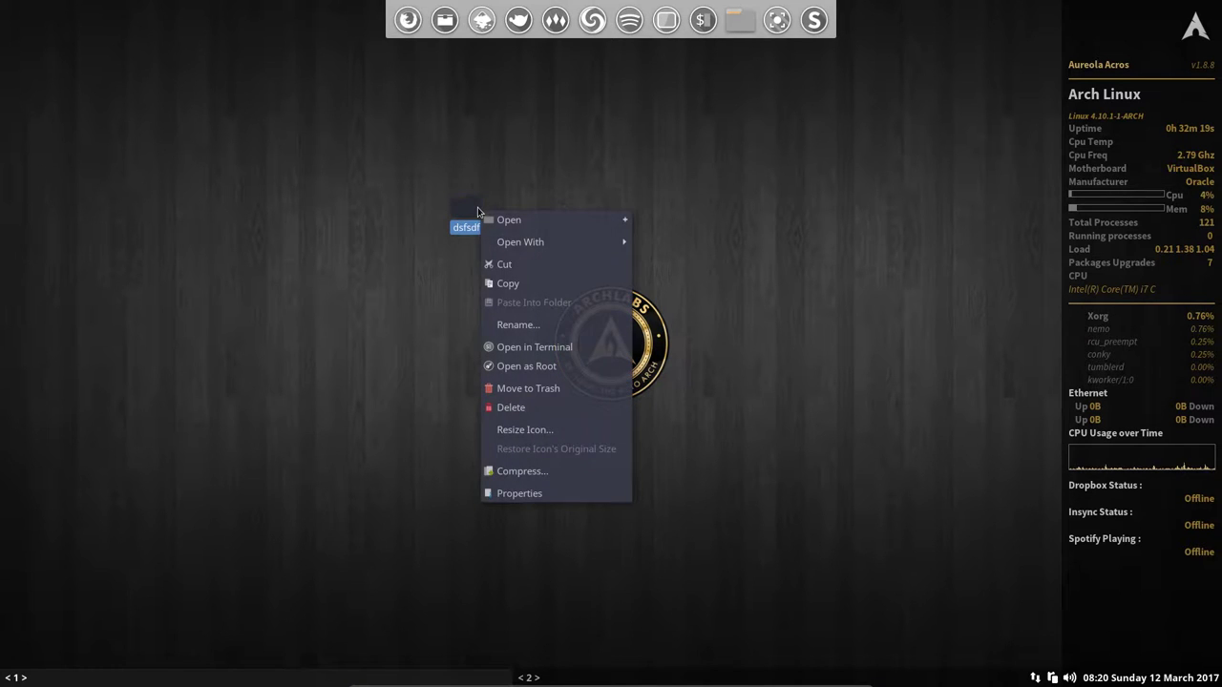
pyautogui.click(701, 466)
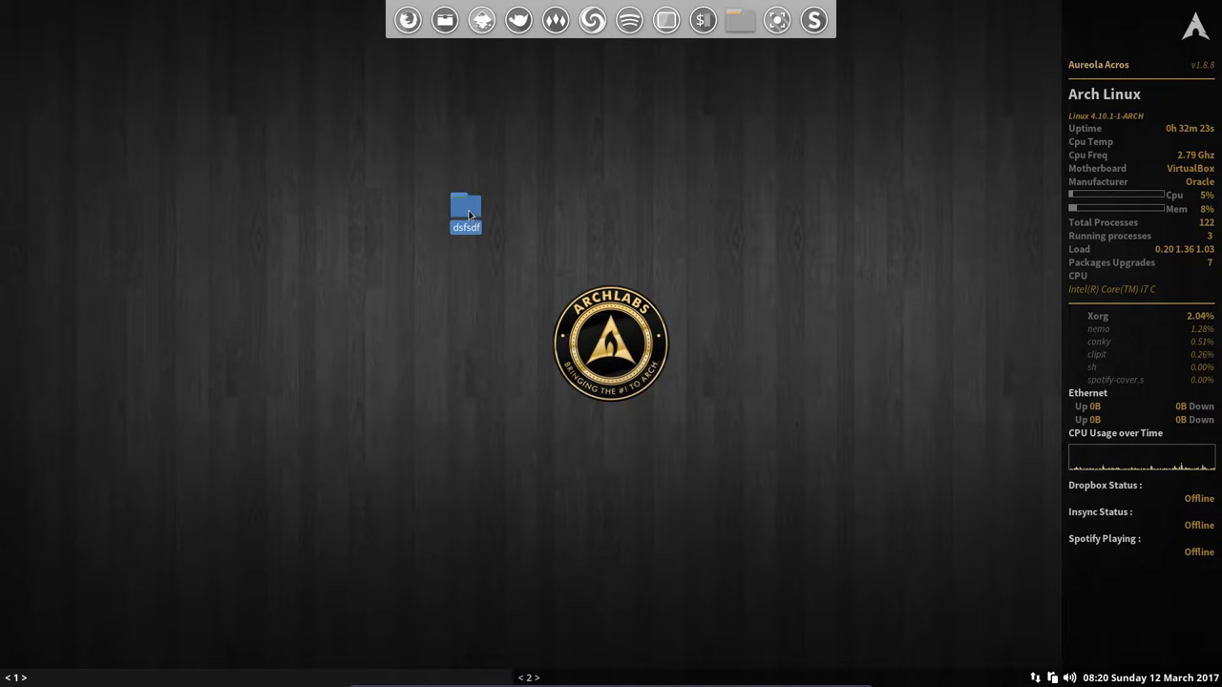
pyautogui.press('Delete')
pyautogui.rightClick(469, 217)
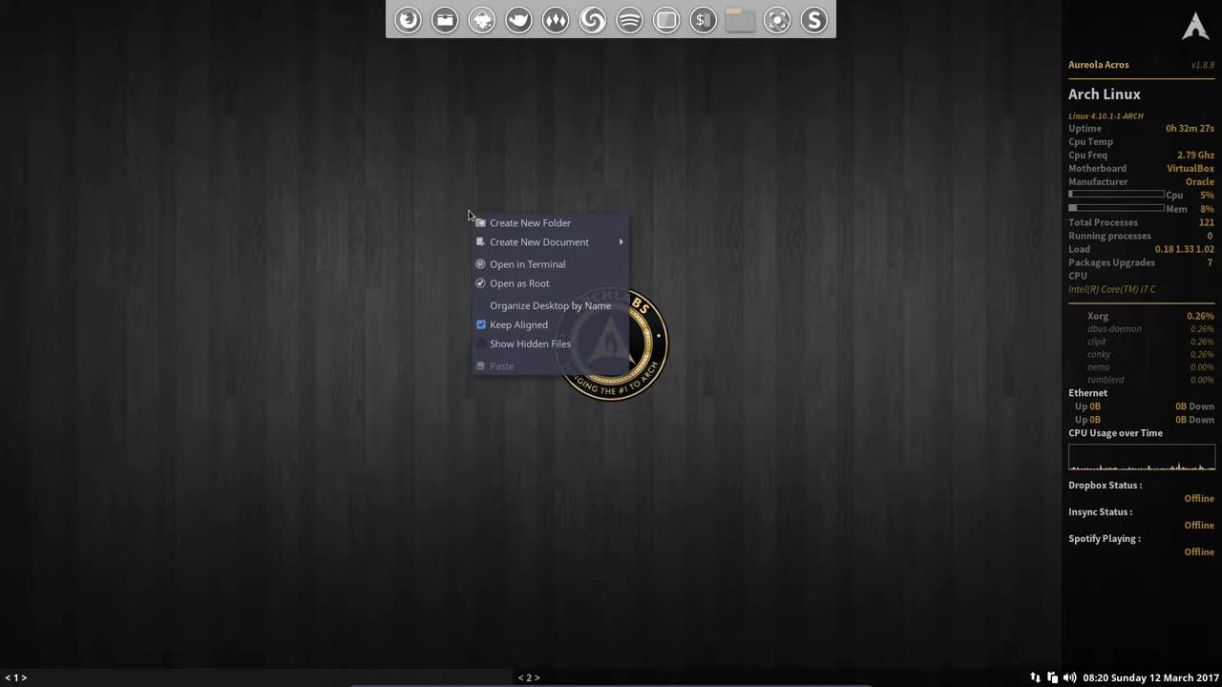
pyautogui.click(454, 206)
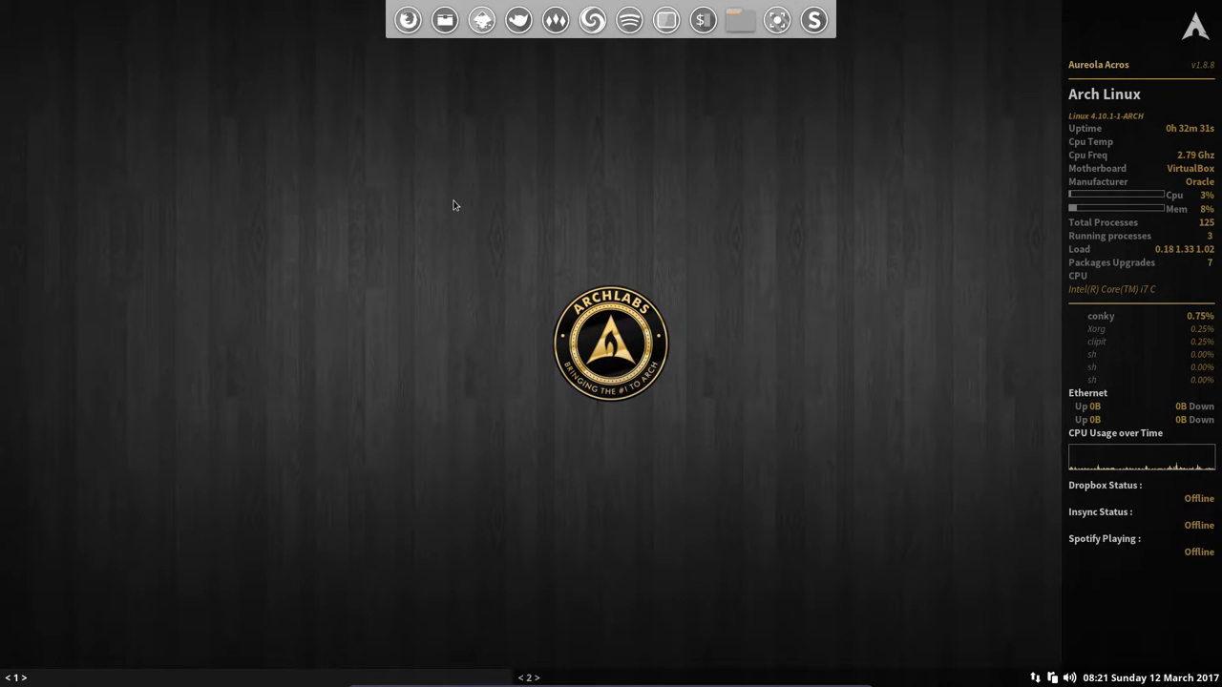
pyautogui.rightClick(453, 205)
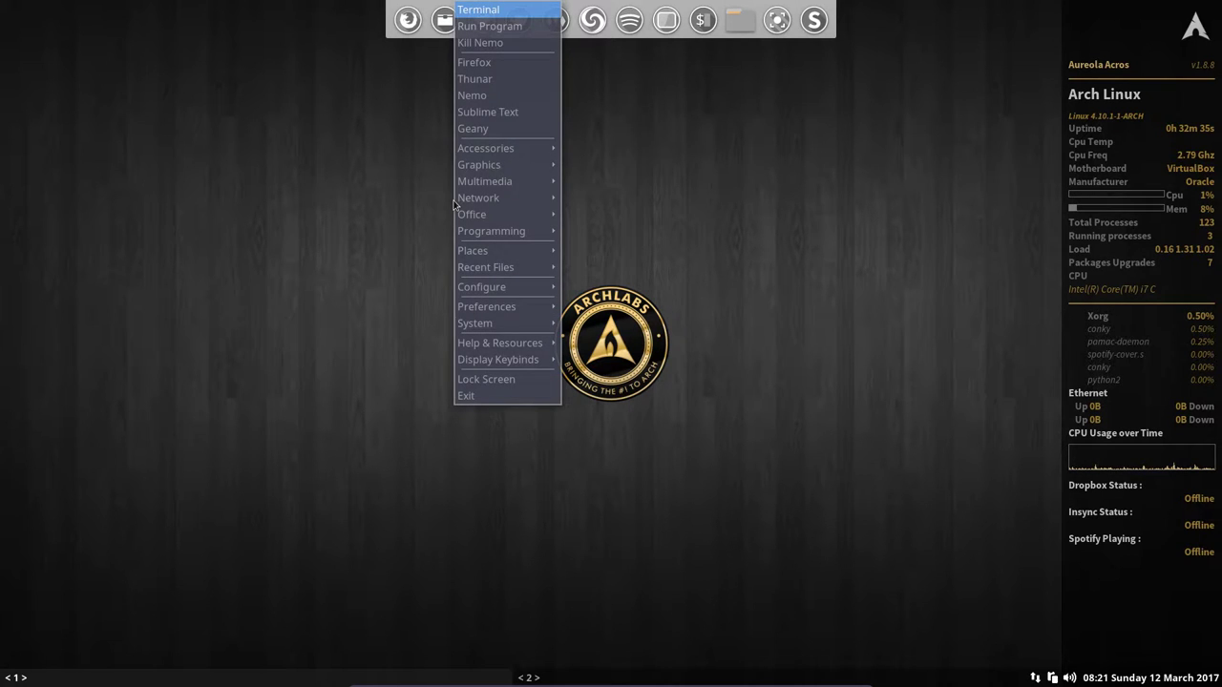
pyautogui.click(422, 473)
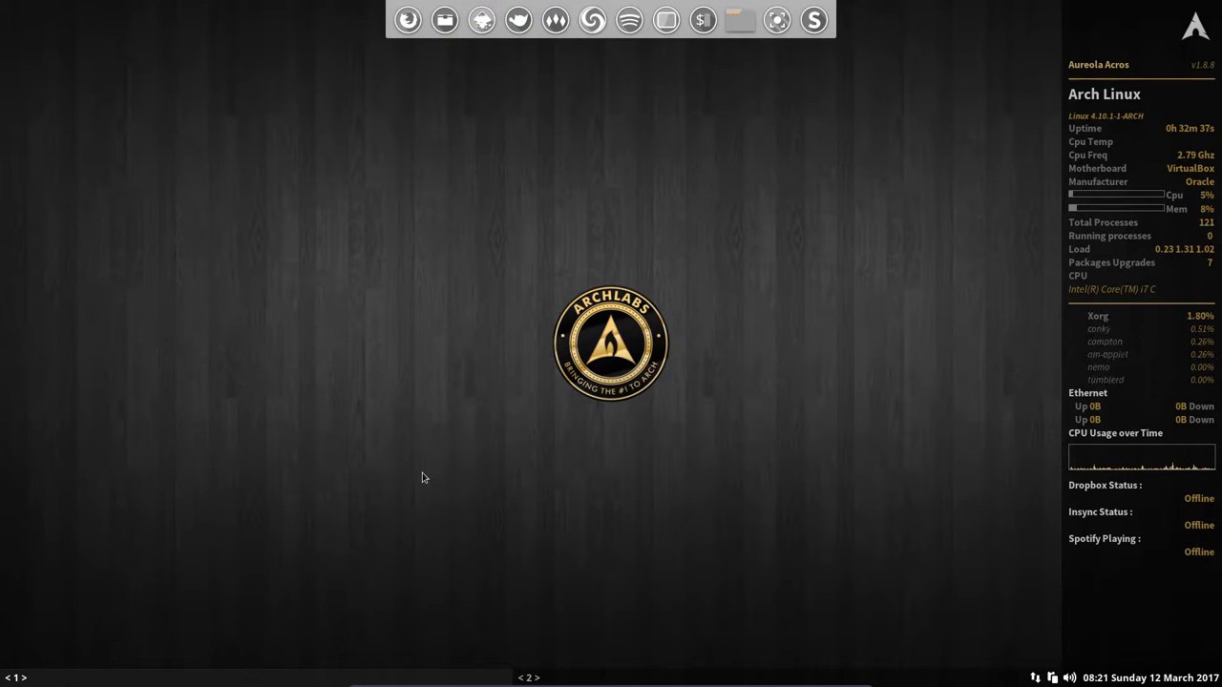
pyautogui.rightClick(422, 477)
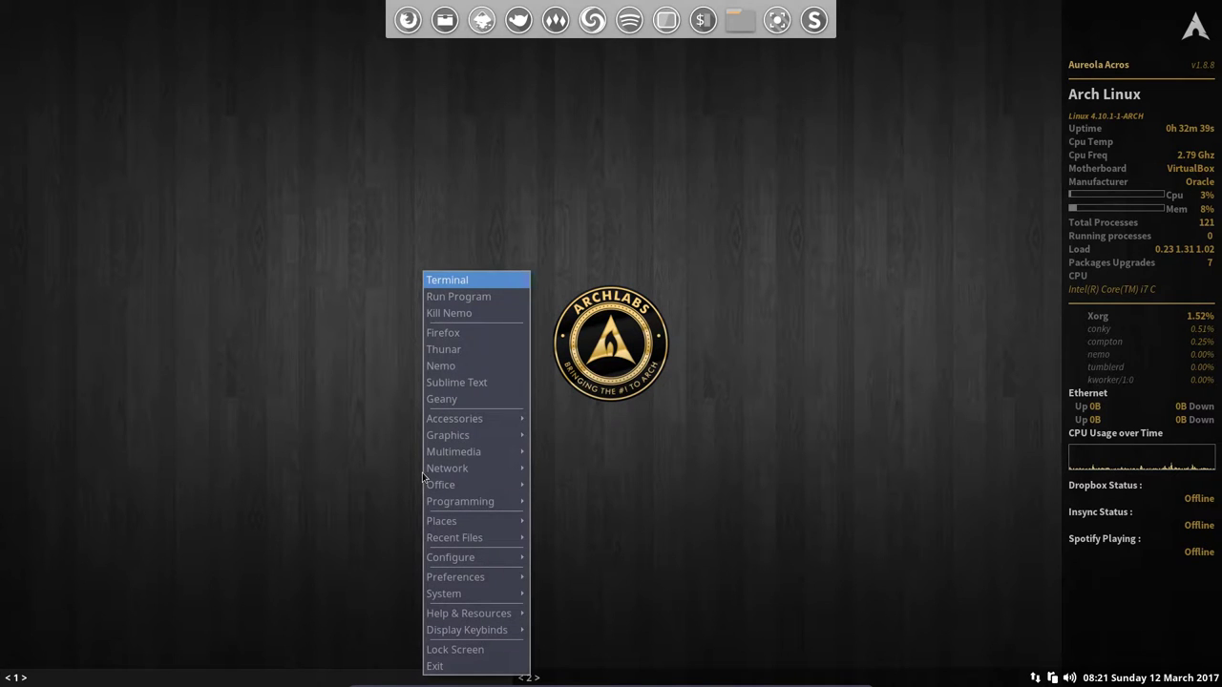
pyautogui.click(331, 256)
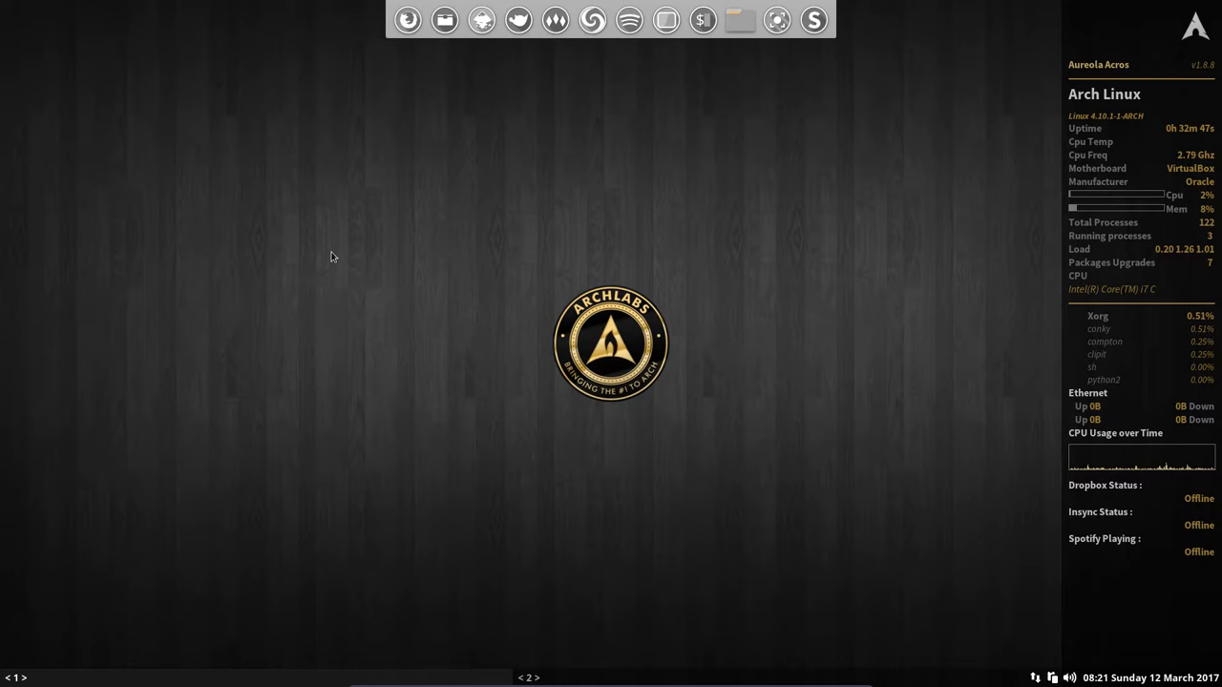
pyautogui.rightClick(331, 255)
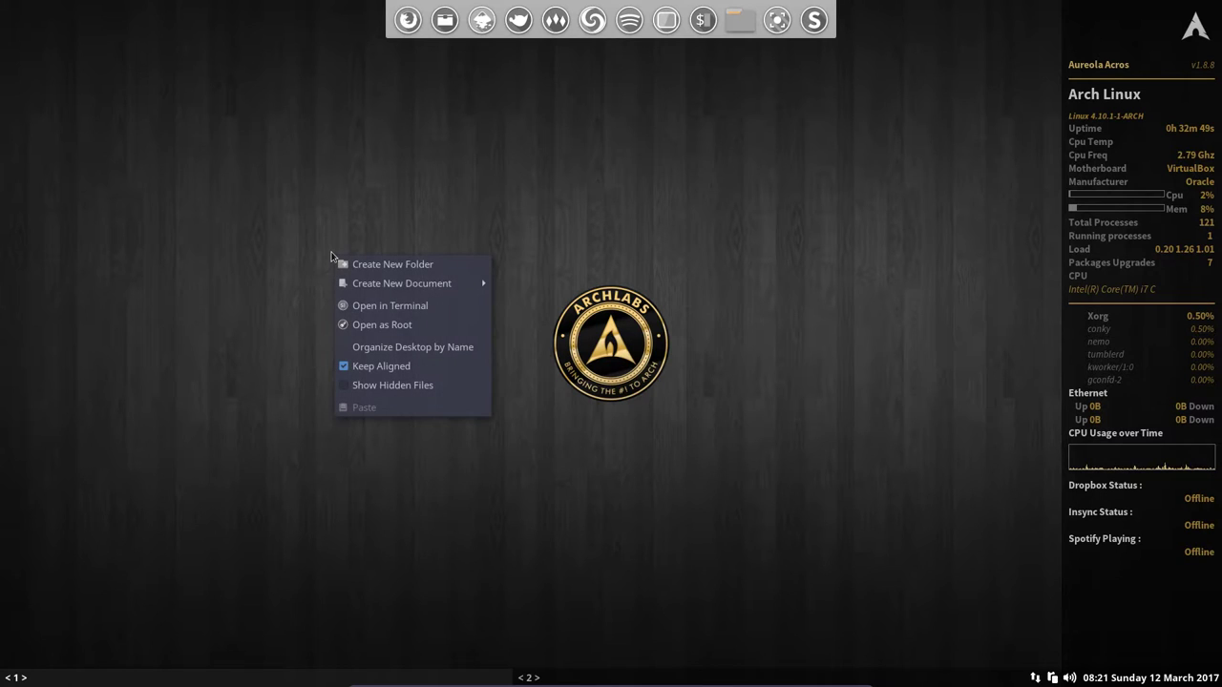
pyautogui.click(708, 287)
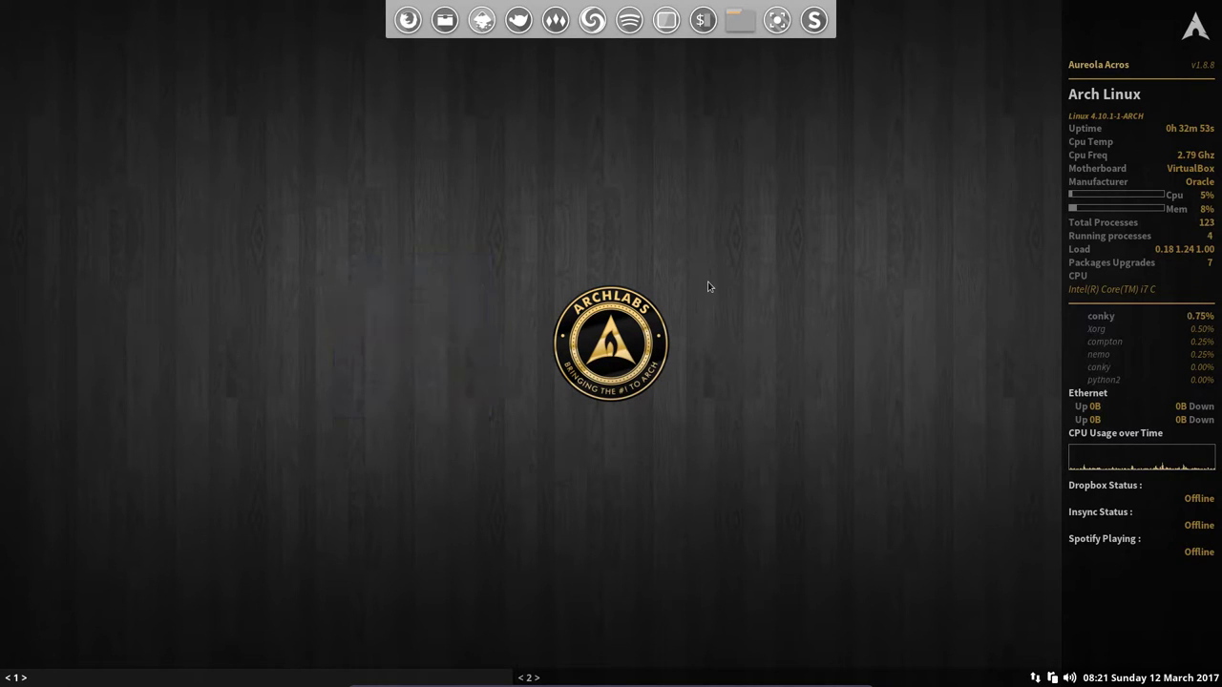
pyautogui.rightClick(708, 287)
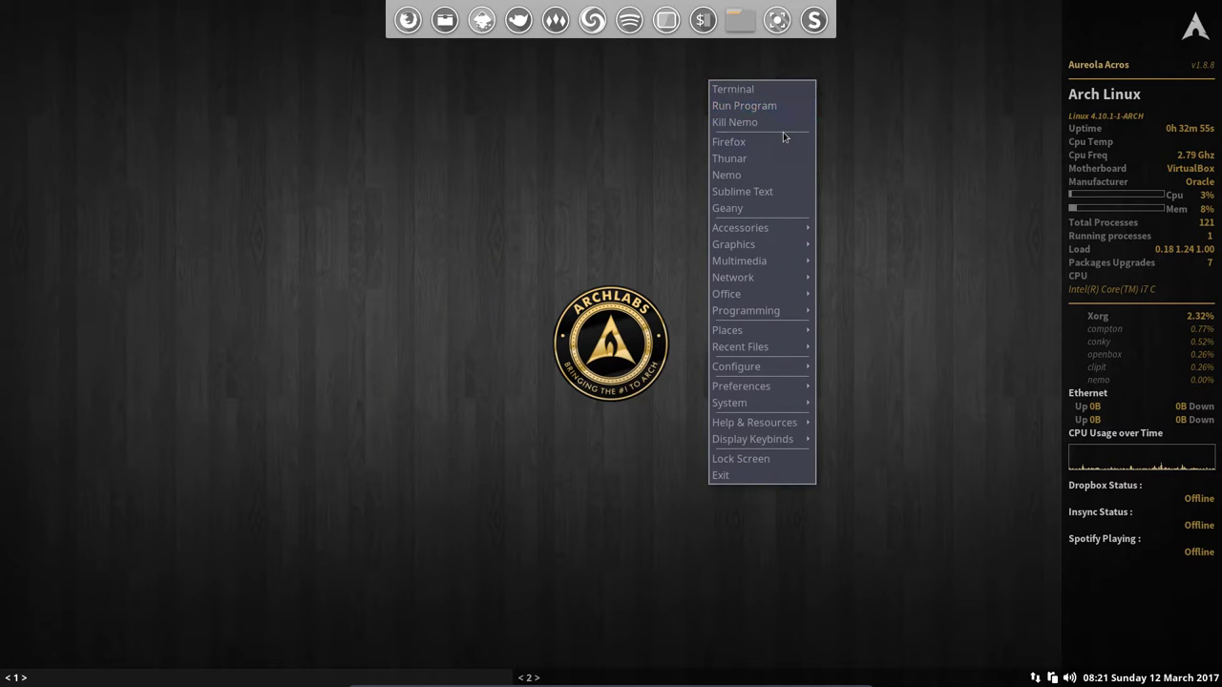
pyautogui.click(540, 284)
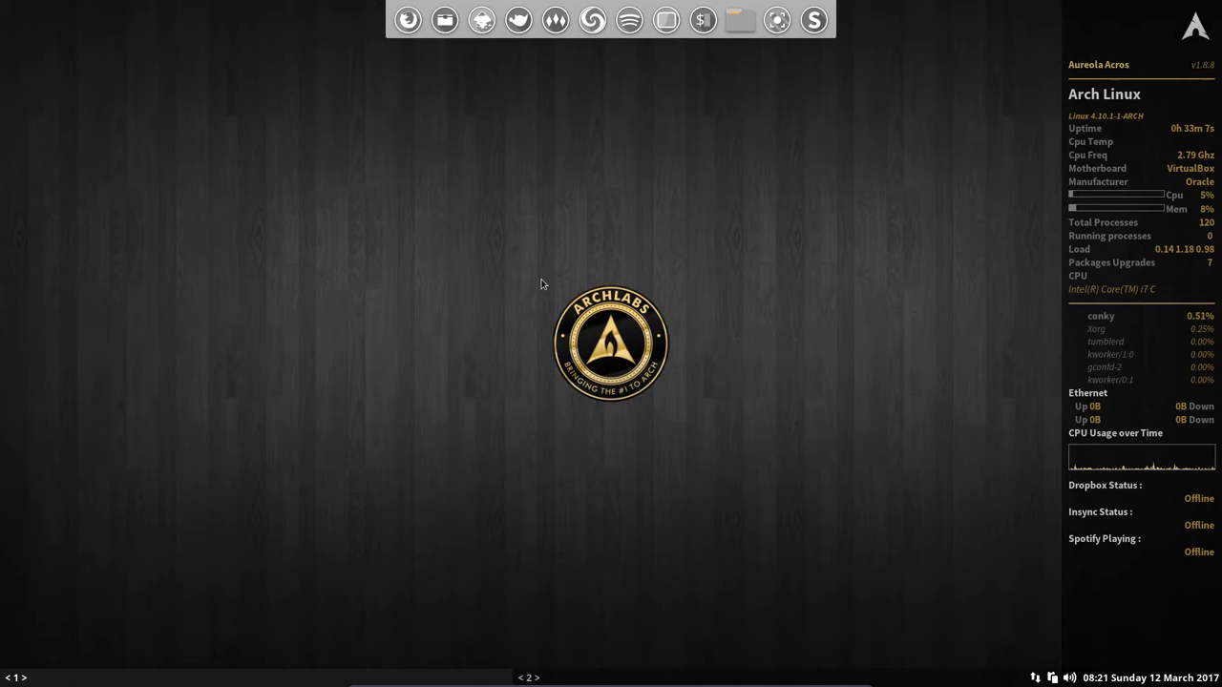
# Step: Open Thunar at the home folder from the dock, close it, and reopen the application menu
pyautogui.rightClick(541, 283)
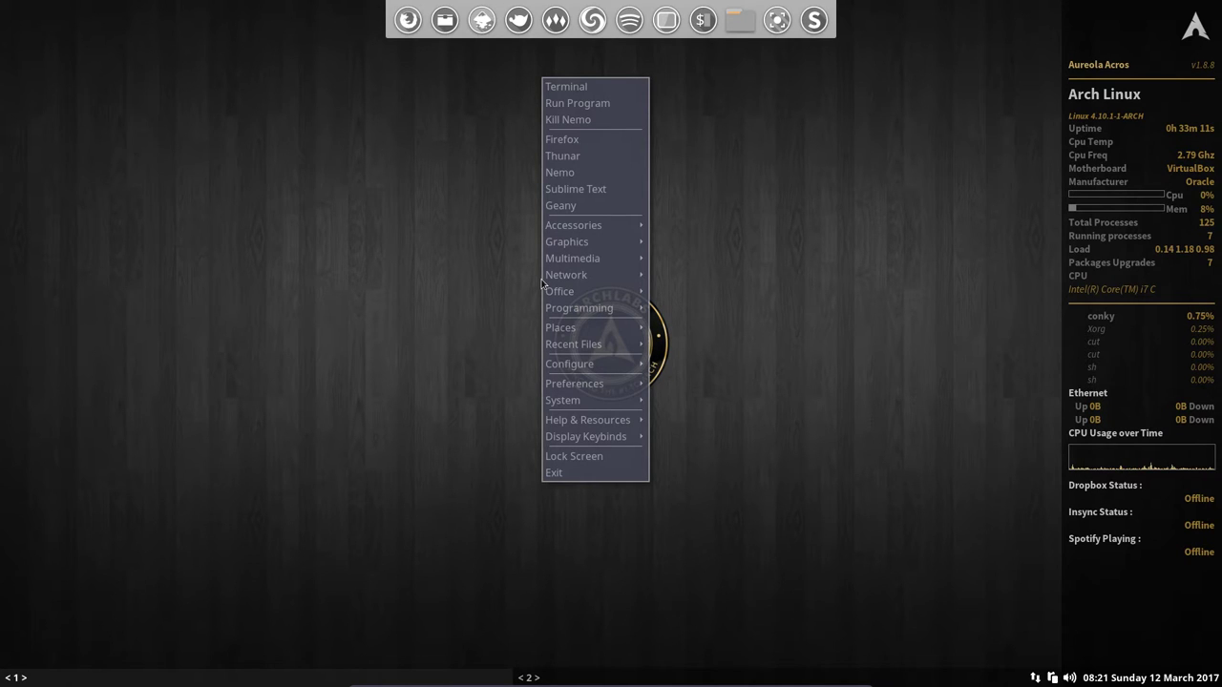
pyautogui.click(758, 203)
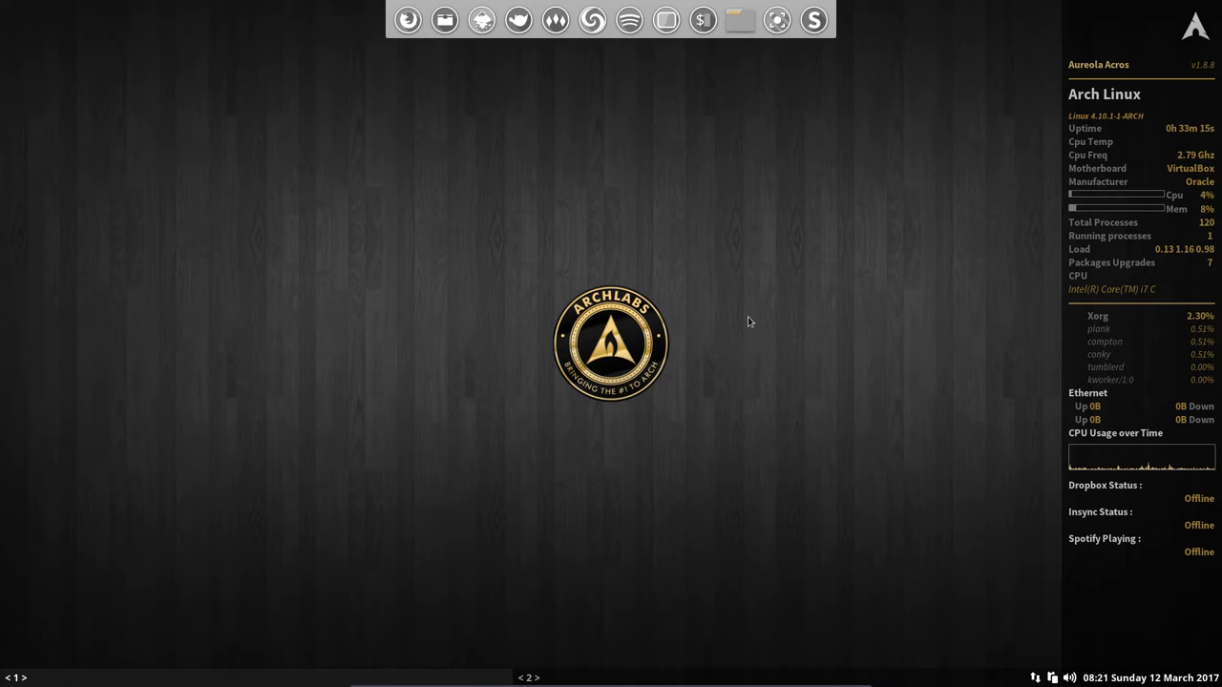
pyautogui.click(443, 26)
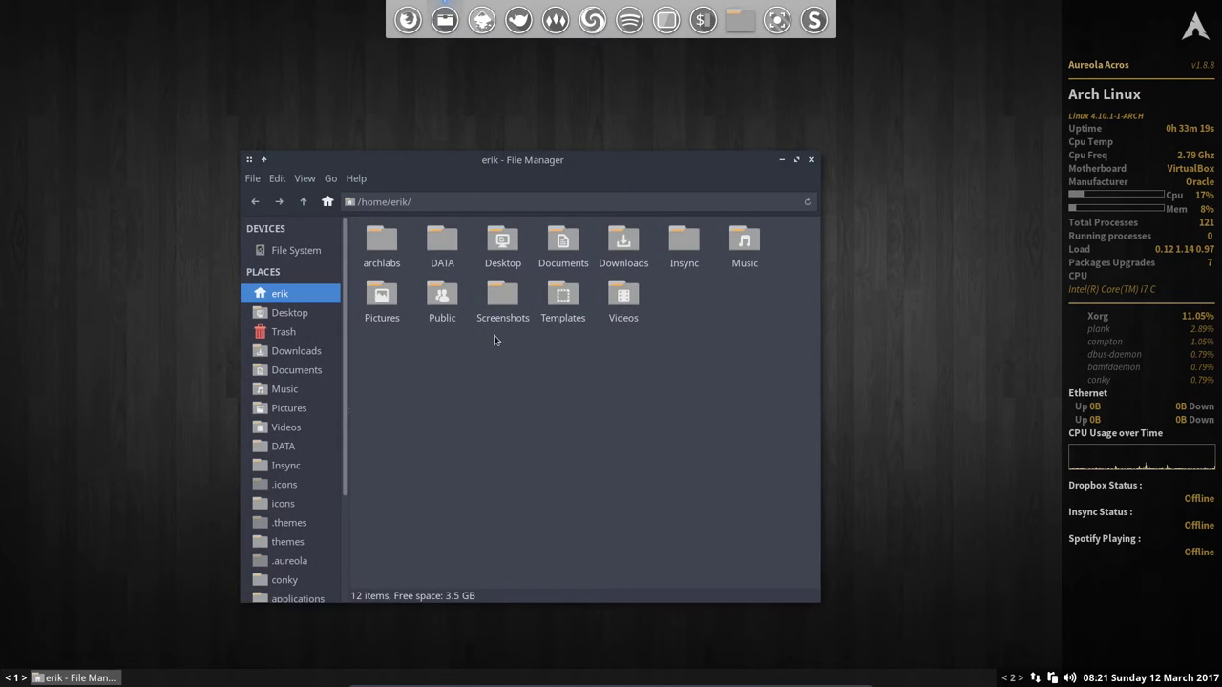
pyautogui.click(812, 160)
pyautogui.rightClick(491, 198)
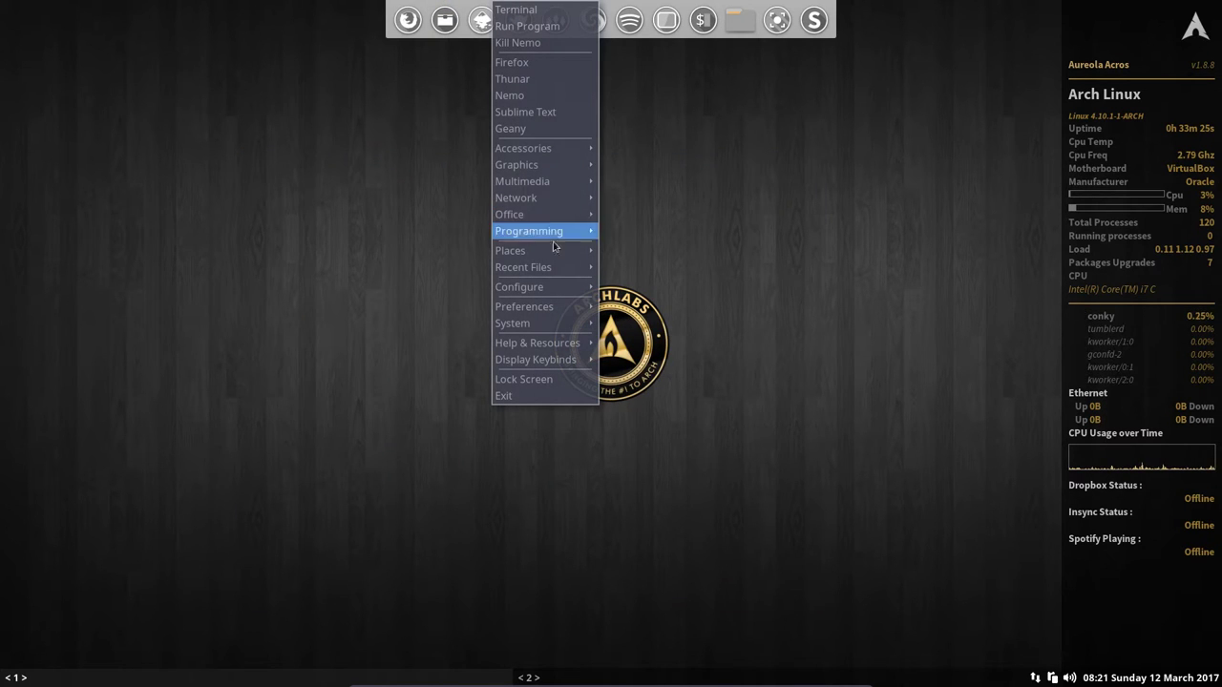
# Step: Browse the Configure and Preferences submenus, then dismiss the application menu
pyautogui.moveTo(544, 287)
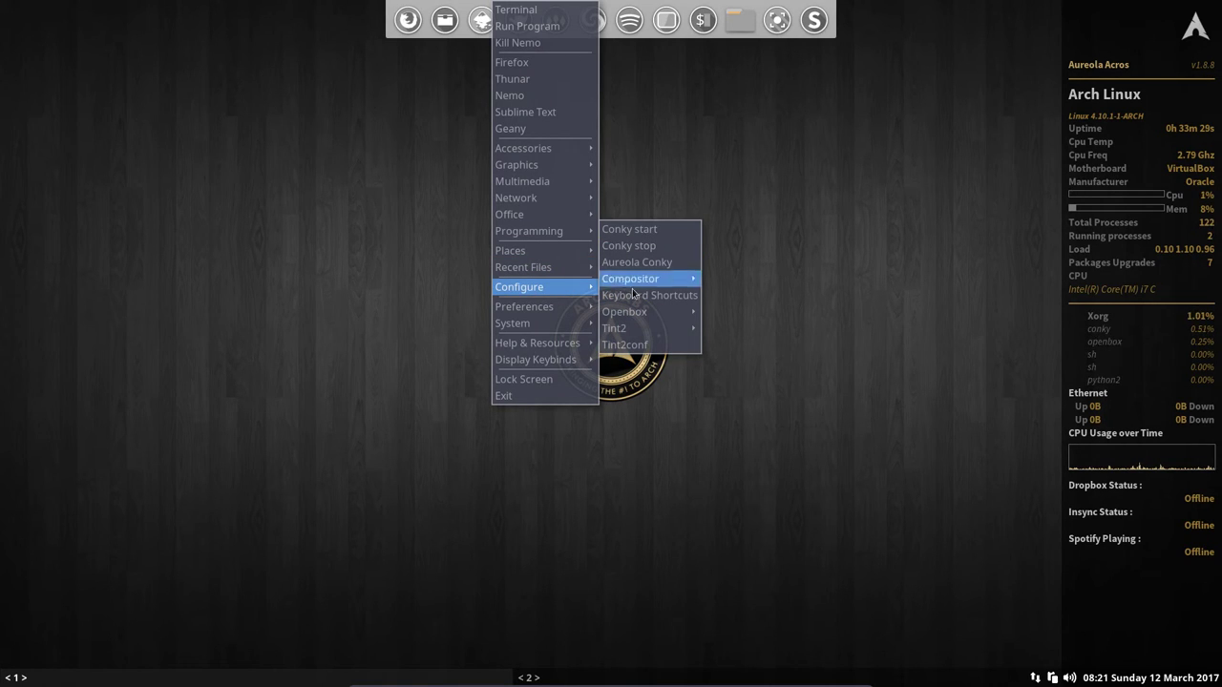
pyautogui.moveTo(583, 307)
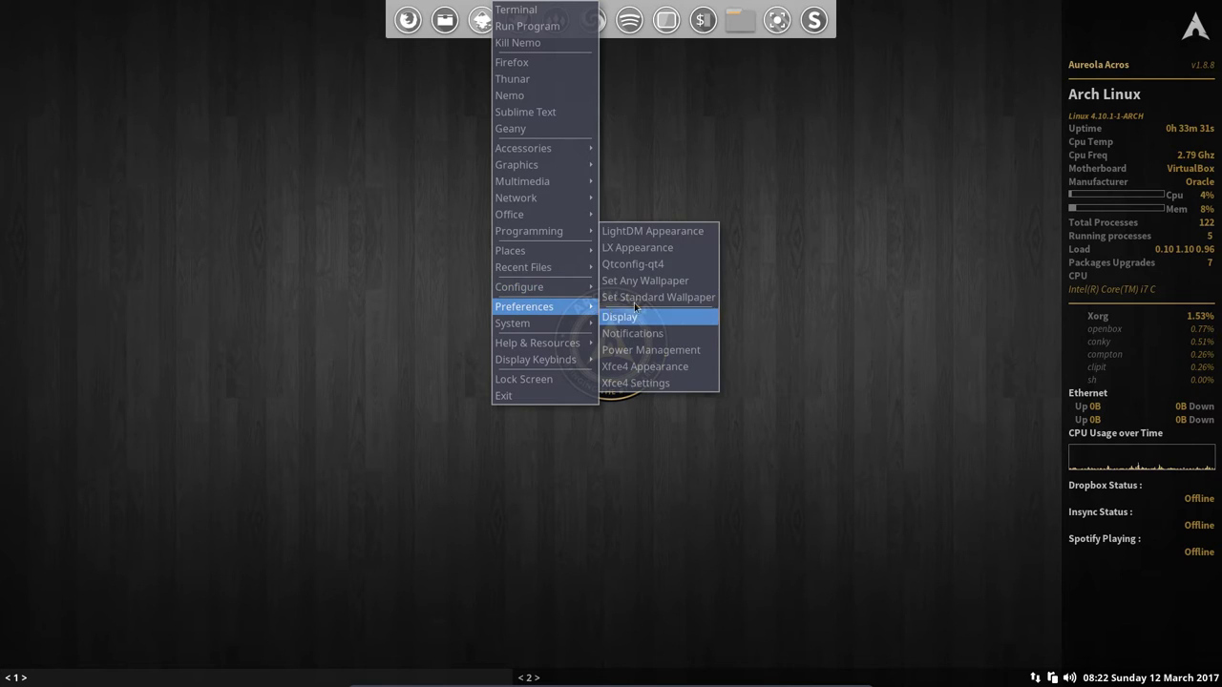
pyautogui.moveTo(562, 326)
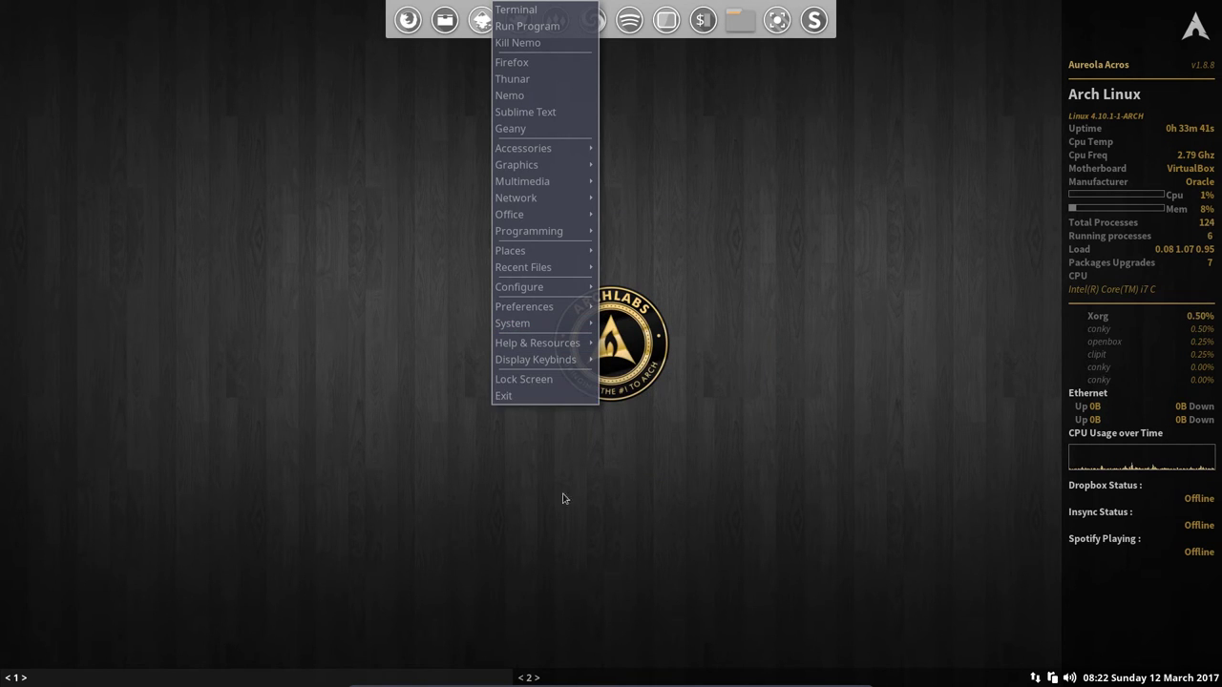
pyautogui.click(754, 478)
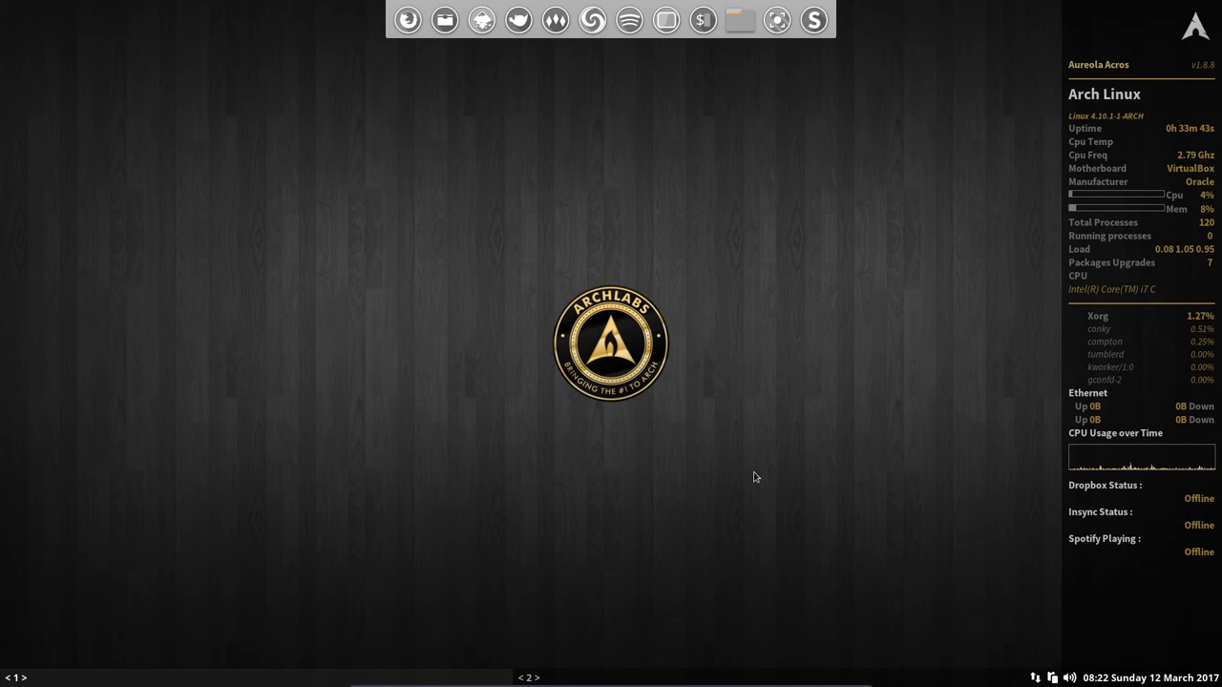